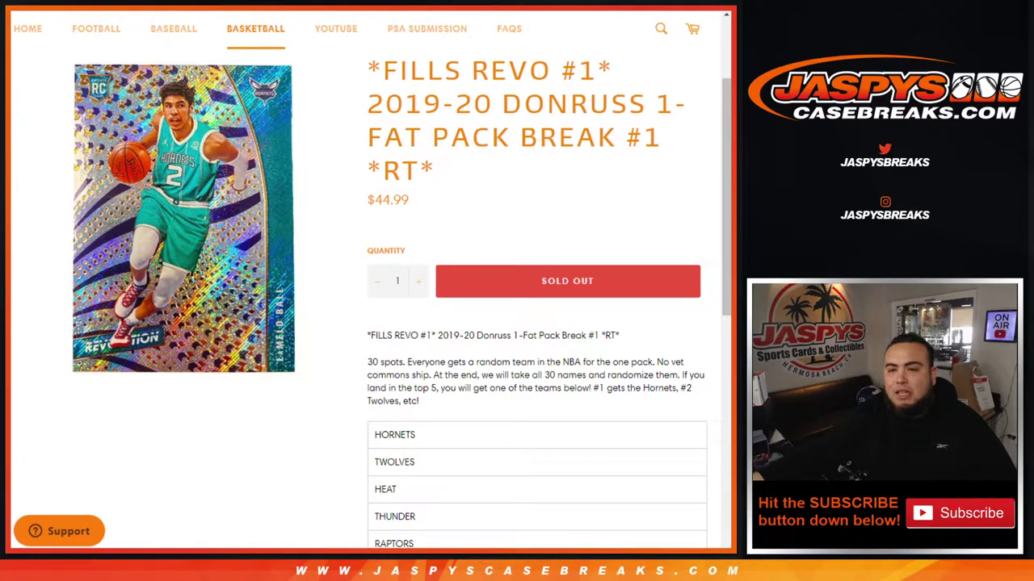
- Scroll the Revo break description and highlight its five prize teams
{"action": "scroll", "coordinate": [372, 282], "scroll_direction": "down", "scroll_amount": 5}
{"action": "mouse_move", "coordinate": [372, 228]}
{"action": "left_mouse_down"}
{"action": "mouse_move", "coordinate": [481, 241]}
{"action": "mouse_move", "coordinate": [462, 341]}
{"action": "left_mouse_up"}
{"action": "left_click", "coordinate": [461, 342]}
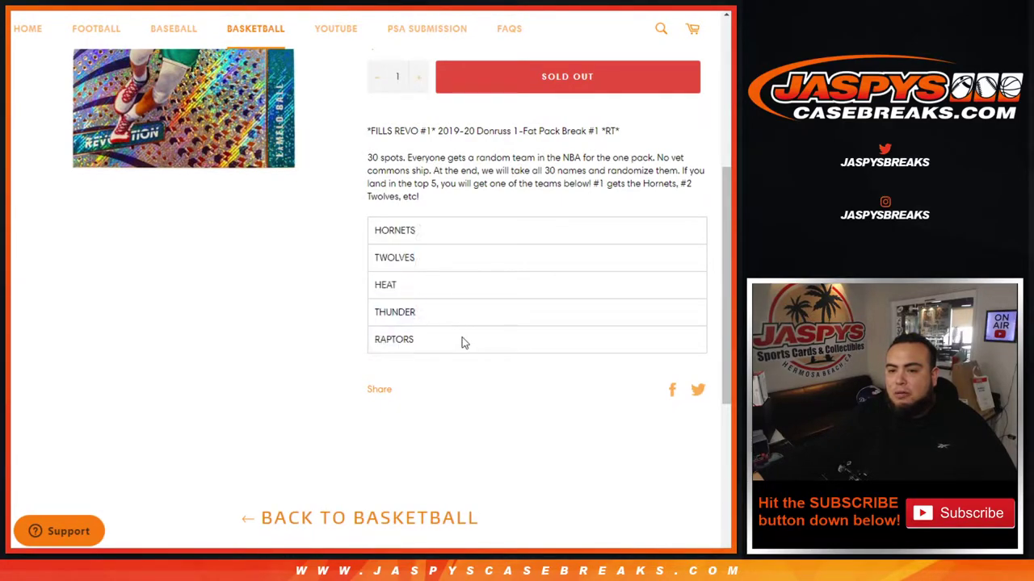
{"action": "scroll", "coordinate": [298, 80], "scroll_direction": "up", "scroll_amount": 5}
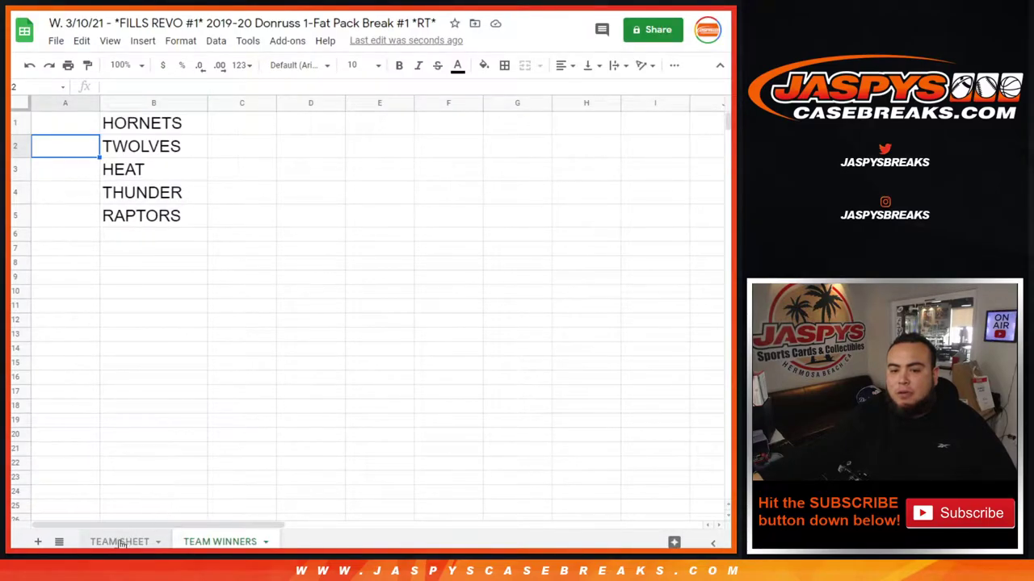
- Check the open tabs, then roll two dice on RANDOM.ORG for a 5 and 3 (total 8)
{"action": "left_click", "coordinate": [119, 541]}
{"action": "left_click", "coordinate": [219, 541]}
{"action": "key", "text": "ctrl+Tab"}
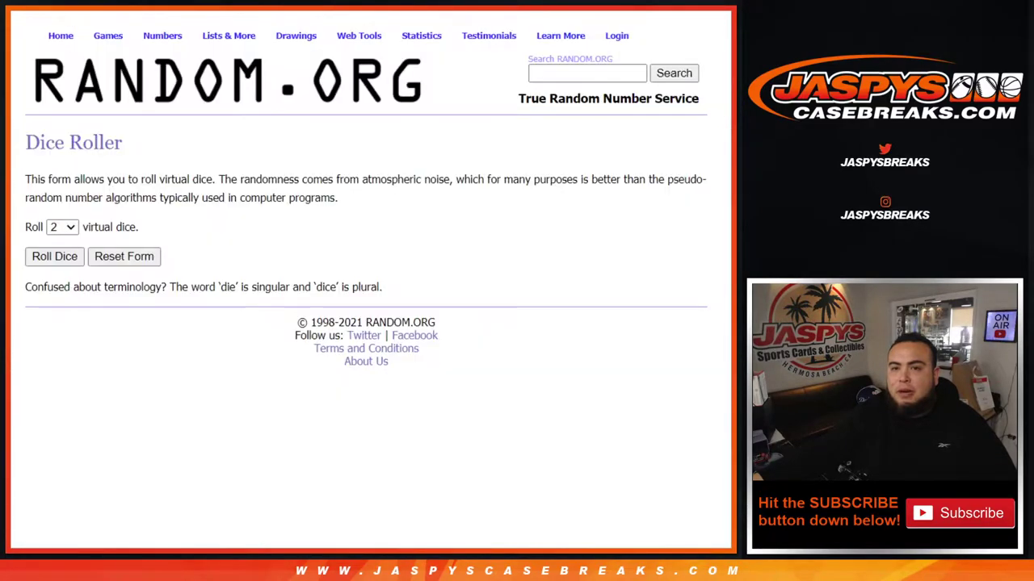
{"action": "key", "text": "ctrl+Tab"}
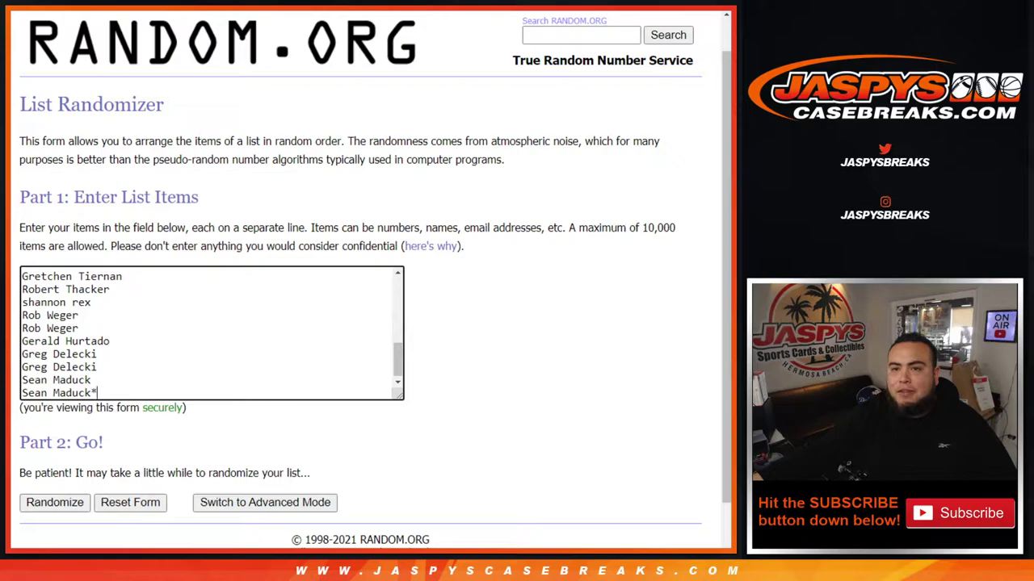
{"action": "key", "text": "ctrl+Tab"}
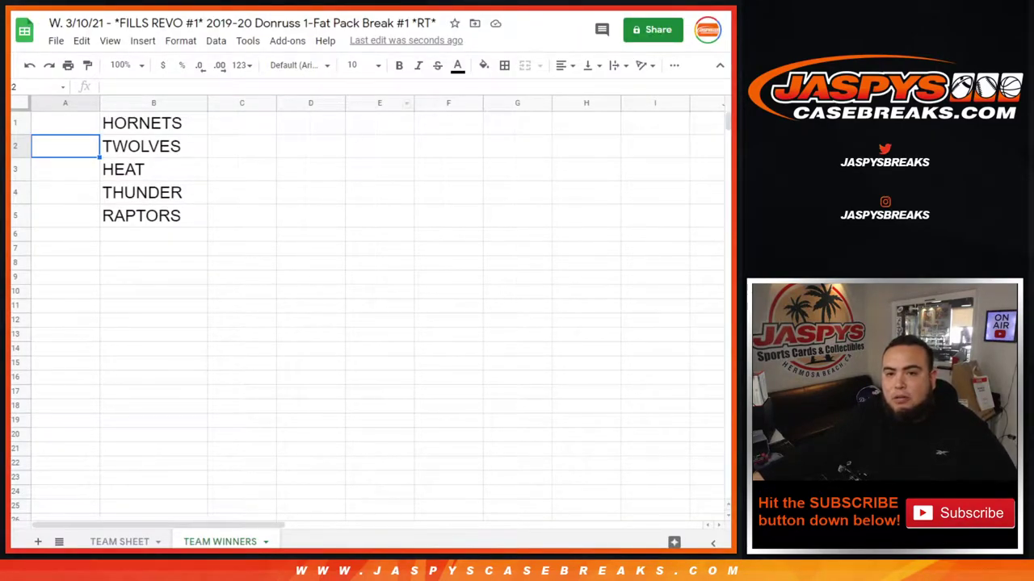
{"action": "key", "text": "ctrl+Tab"}
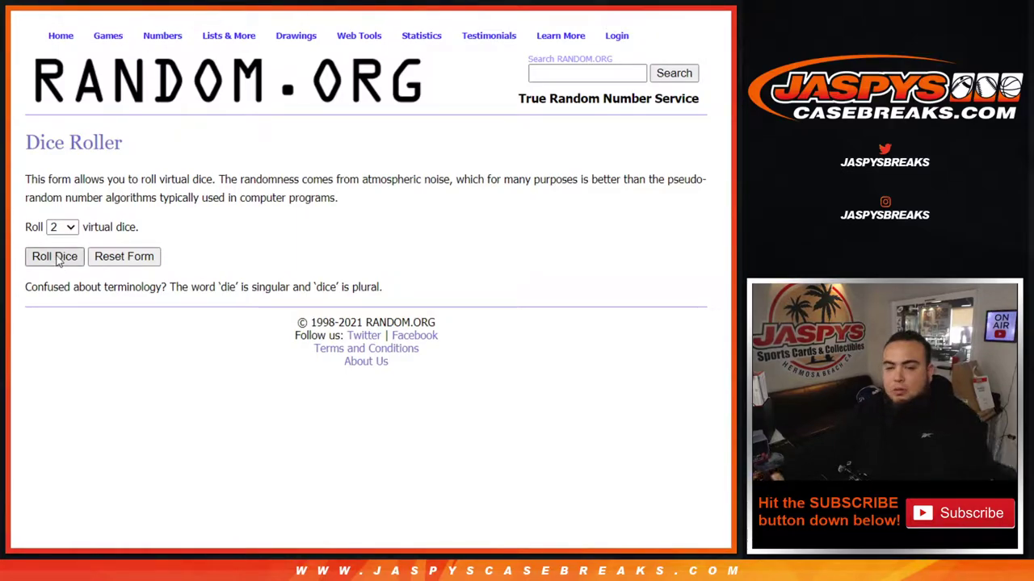
{"action": "left_click", "coordinate": [56, 258]}
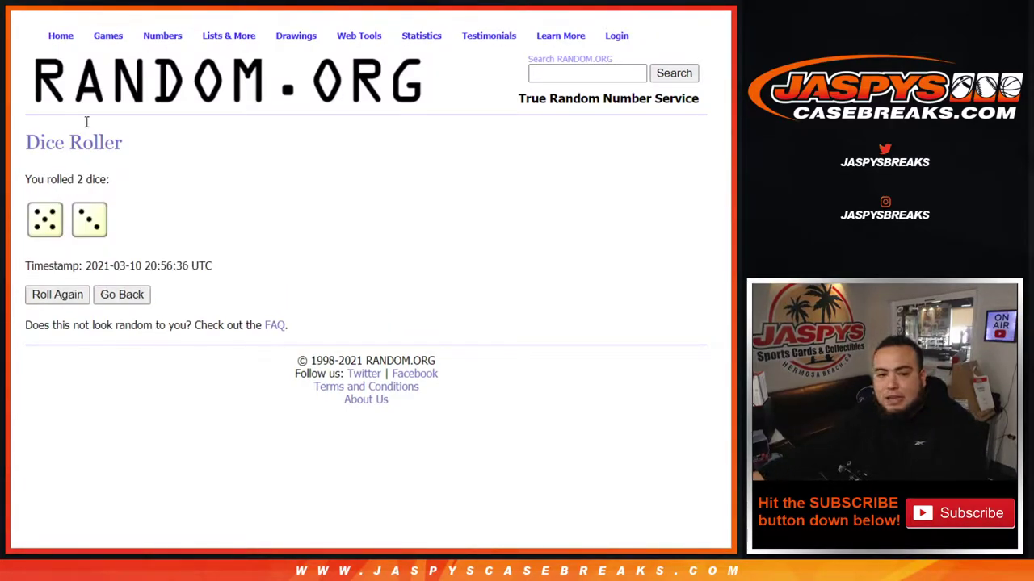
- Randomize the 30-name list eight times to match the dice total of 8
{"action": "key", "text": "ctrl+Tab"}
{"action": "scroll", "coordinate": [81, 452], "scroll_direction": "down", "scroll_amount": 2}
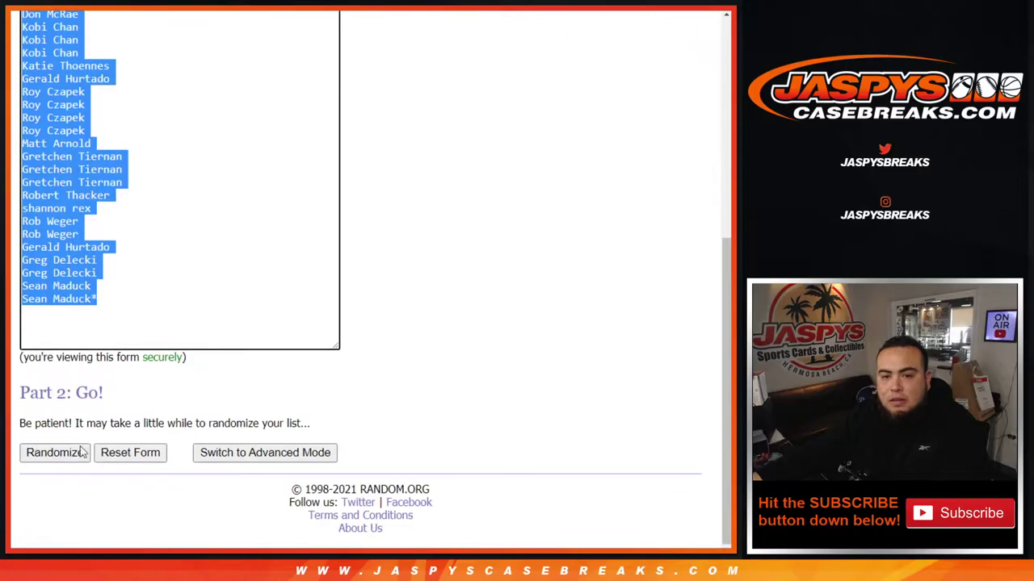
{"action": "left_click", "coordinate": [53, 454]}
{"action": "scroll", "coordinate": [42, 461], "scroll_direction": "down", "scroll_amount": 3}
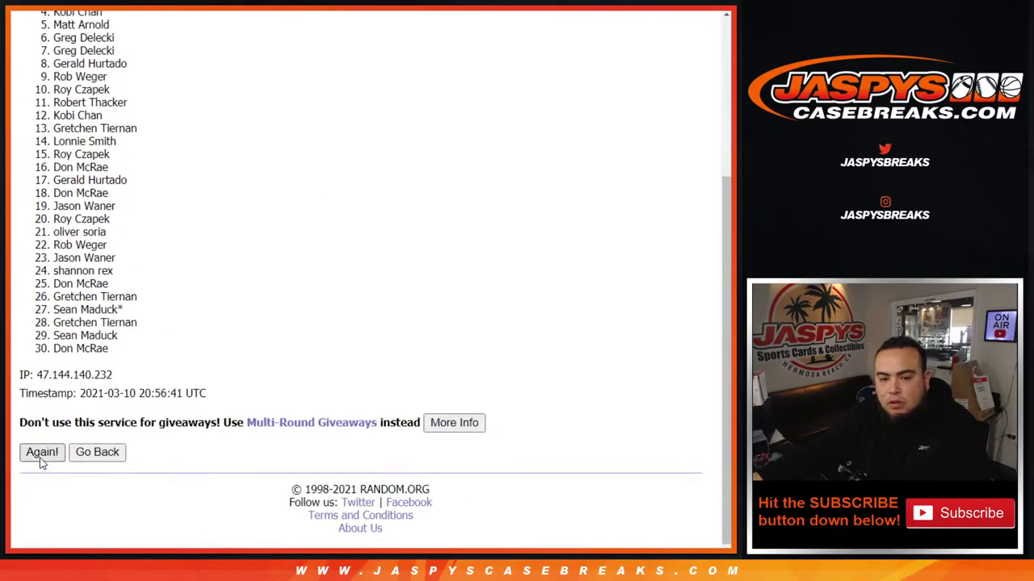
{"action": "left_click", "coordinate": [42, 454]}
{"action": "scroll", "coordinate": [42, 460], "scroll_direction": "down", "scroll_amount": 3}
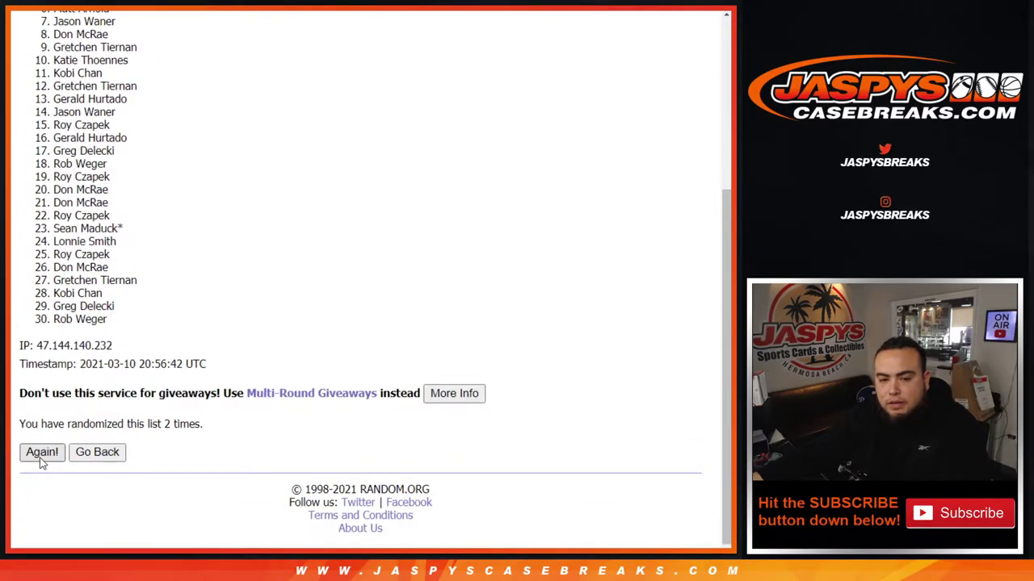
{"action": "left_click", "coordinate": [41, 457]}
{"action": "scroll", "coordinate": [41, 460], "scroll_direction": "down", "scroll_amount": 3}
{"action": "left_click", "coordinate": [41, 457]}
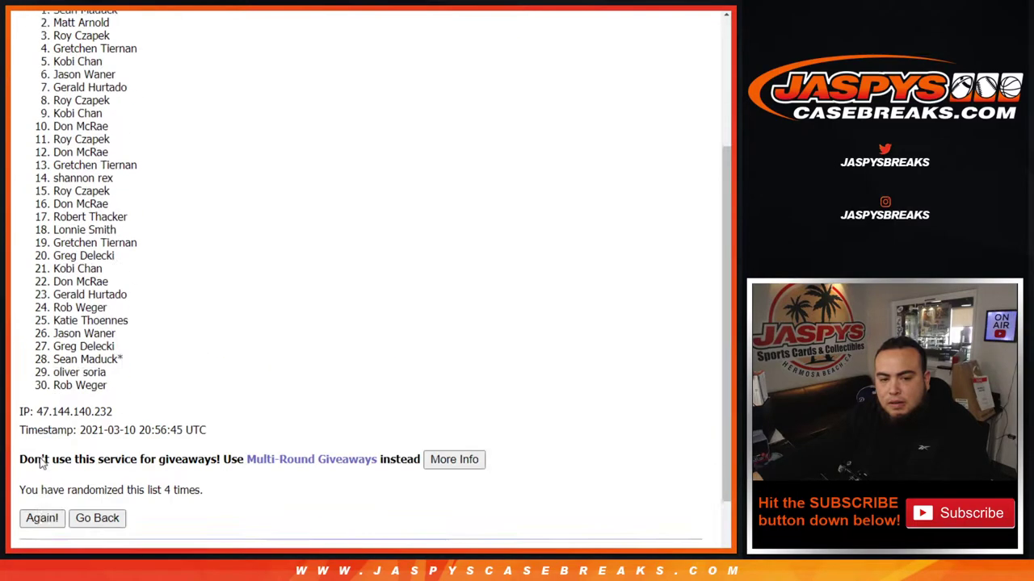
{"action": "left_click", "coordinate": [42, 454]}
{"action": "scroll", "coordinate": [42, 460], "scroll_direction": "down", "scroll_amount": 3}
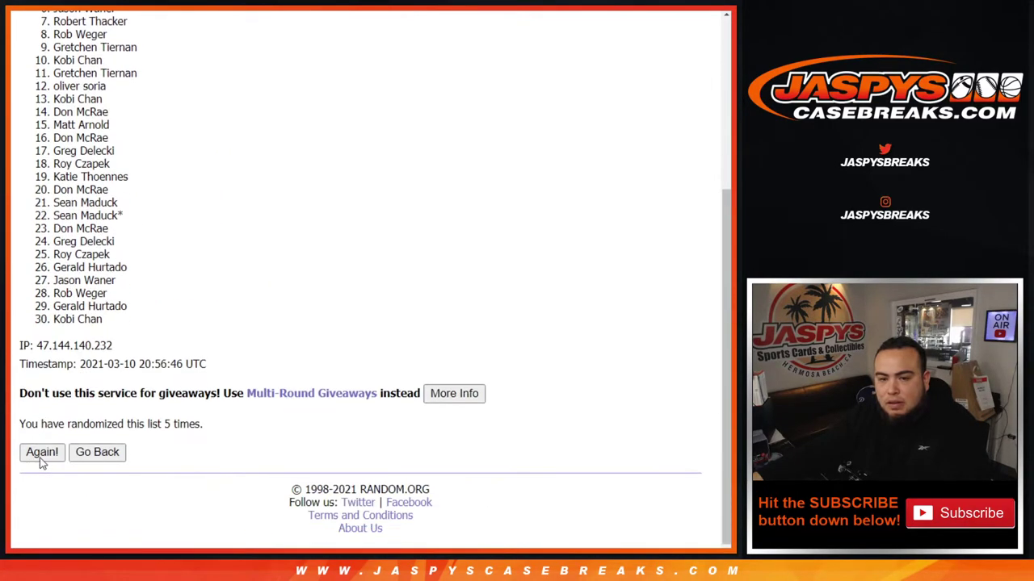
{"action": "left_click", "coordinate": [41, 459]}
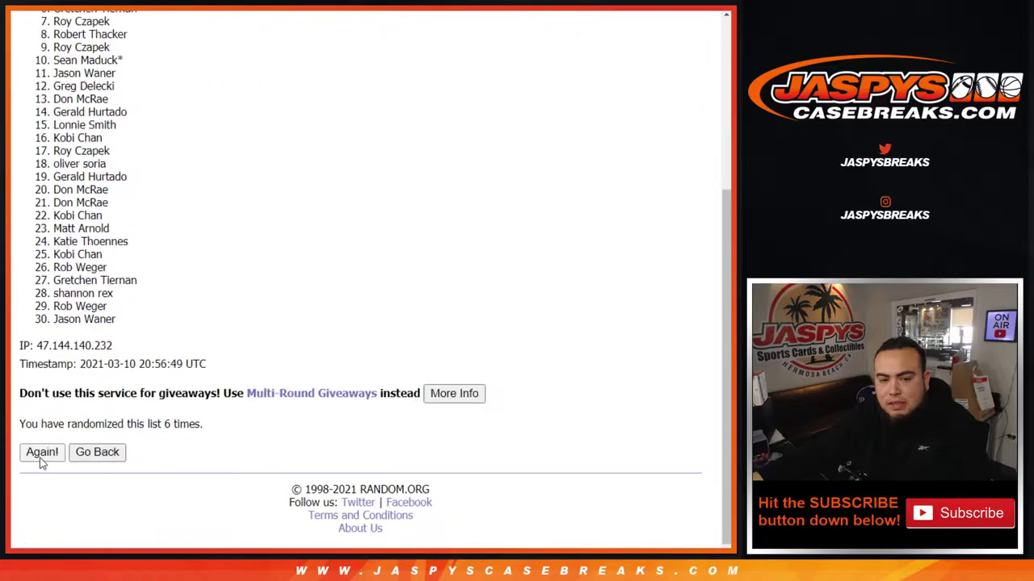
{"action": "left_click", "coordinate": [42, 458]}
{"action": "left_click", "coordinate": [41, 457]}
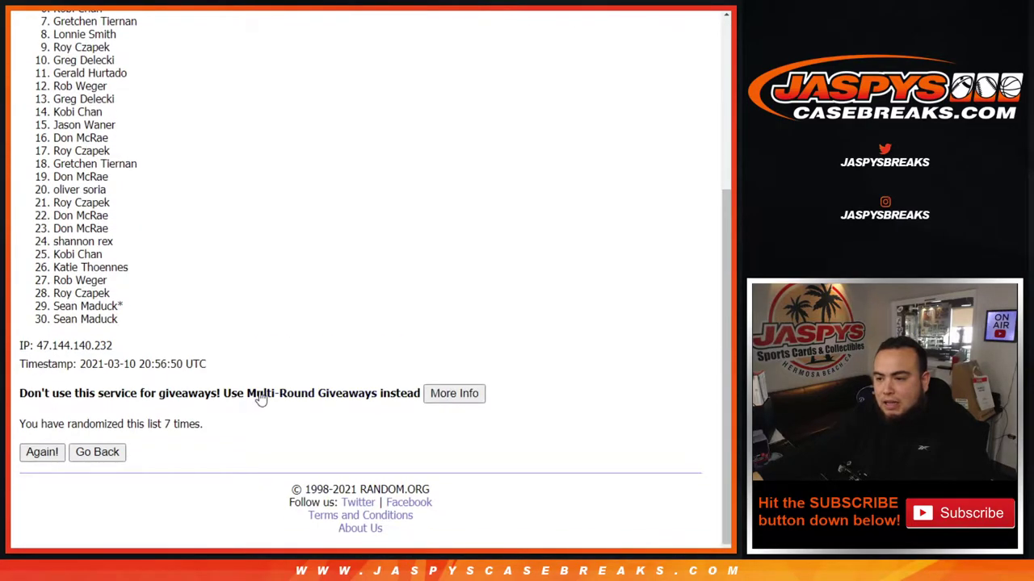
- Confirm the 8-times count against the dice result and select the full randomized name list
{"action": "left_click_drag", "start_coordinate": [168, 419], "coordinate": [219, 417]}
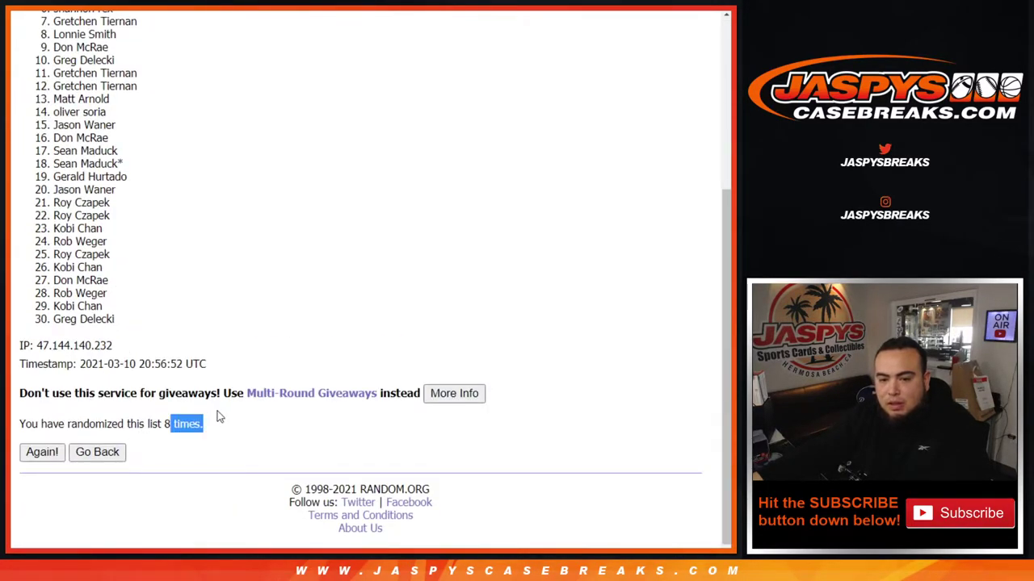
{"action": "left_click_drag", "start_coordinate": [150, 422], "coordinate": [272, 418]}
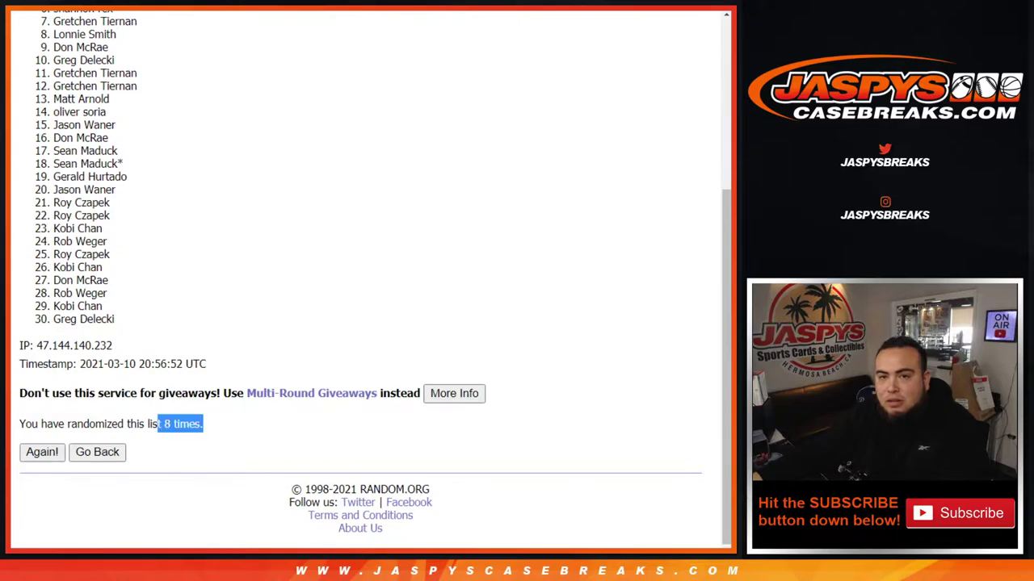
{"action": "key", "text": "ctrl+Tab"}
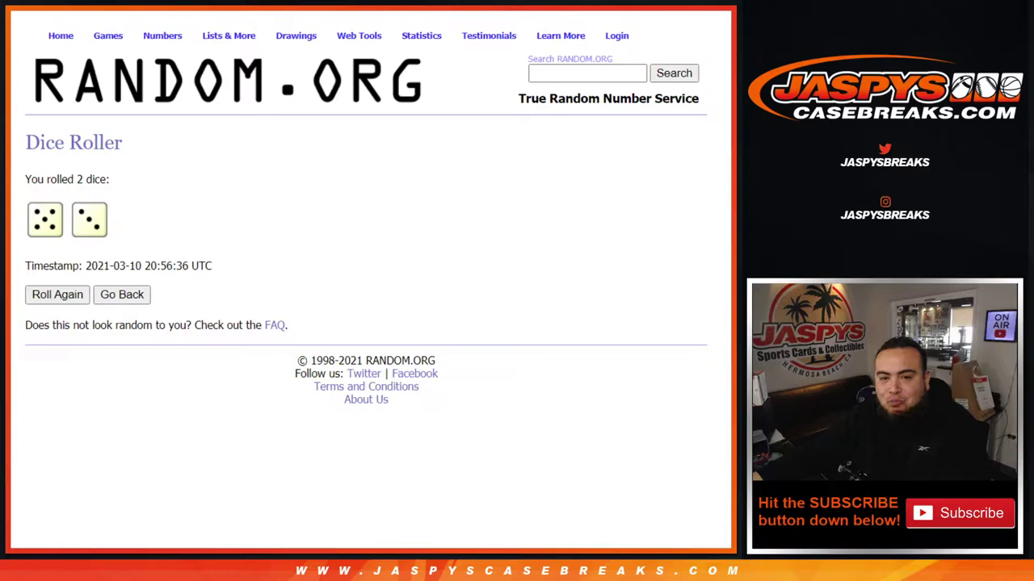
{"action": "key", "text": "ctrl+Tab"}
{"action": "scroll", "coordinate": [363, 283], "scroll_direction": "up", "scroll_amount": 10}
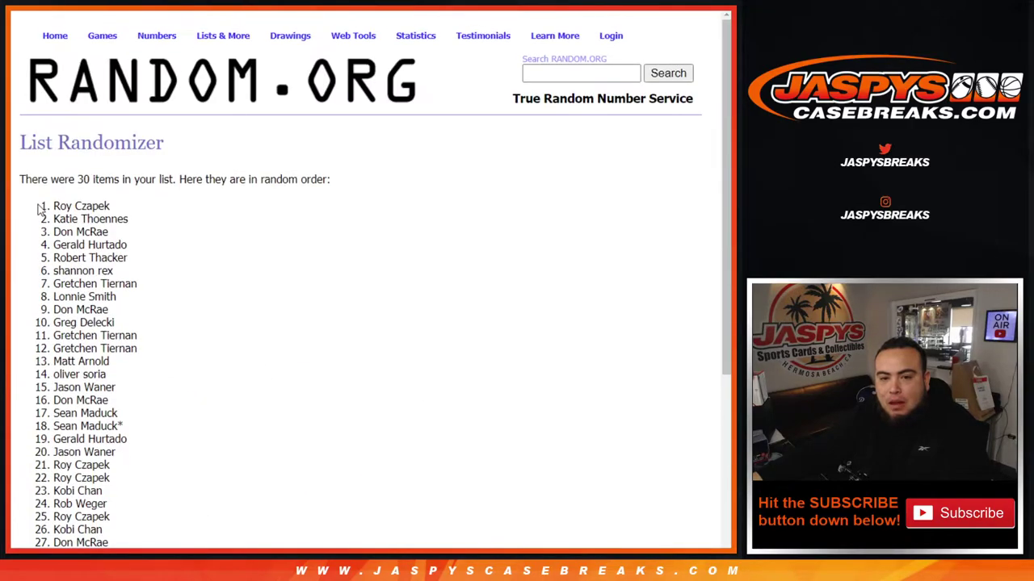
{"action": "mouse_move", "coordinate": [41, 204]}
{"action": "left_mouse_down"}
{"action": "mouse_move", "coordinate": [158, 234]}
{"action": "mouse_move", "coordinate": [134, 323]}
{"action": "left_mouse_up"}
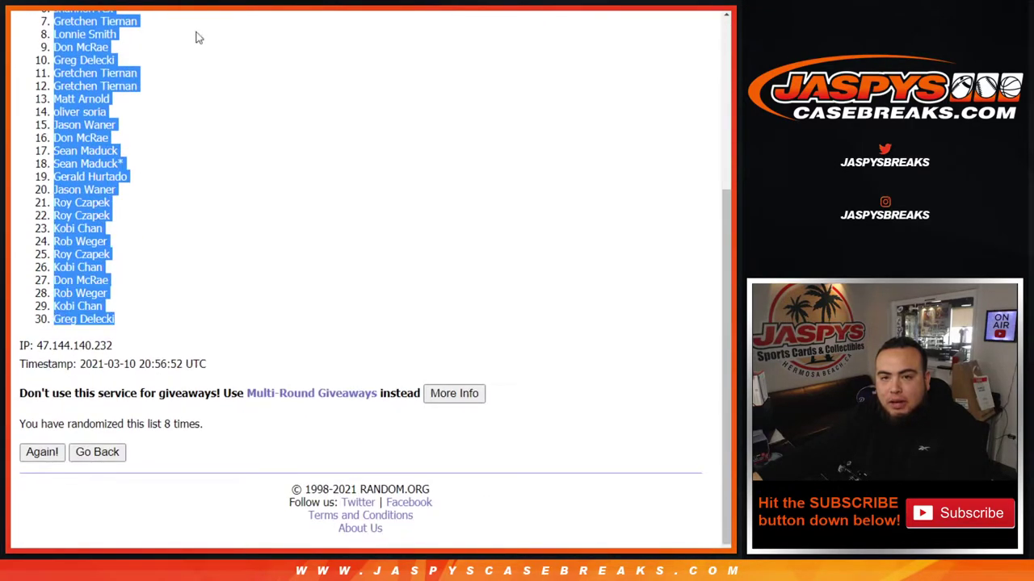
- Paste the randomized 30 names into column A of the TEAM SHEET tab
{"action": "key", "text": "ctrl+Tab"}
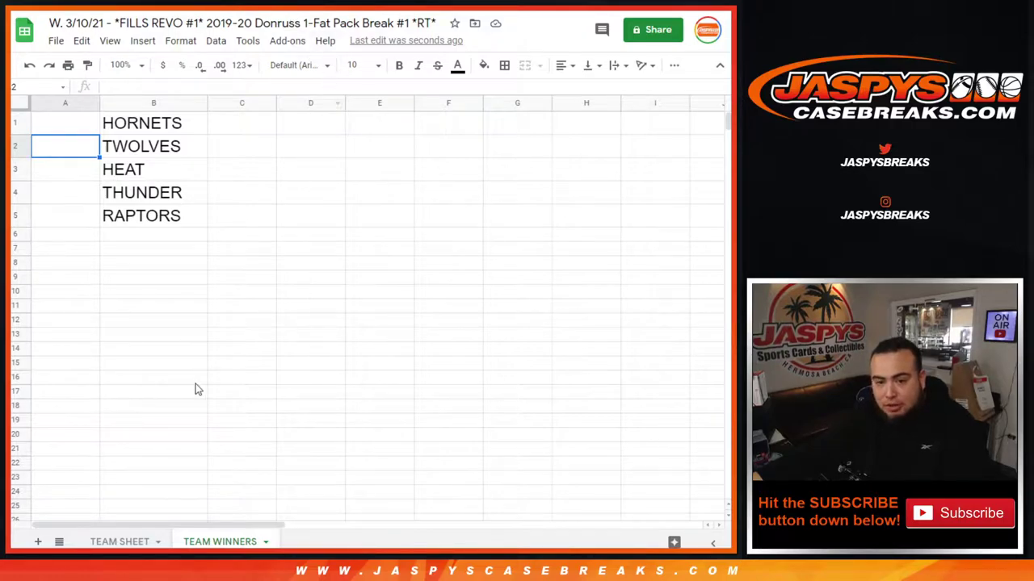
{"action": "left_click", "coordinate": [126, 541]}
{"action": "key", "text": "ctrl+v"}
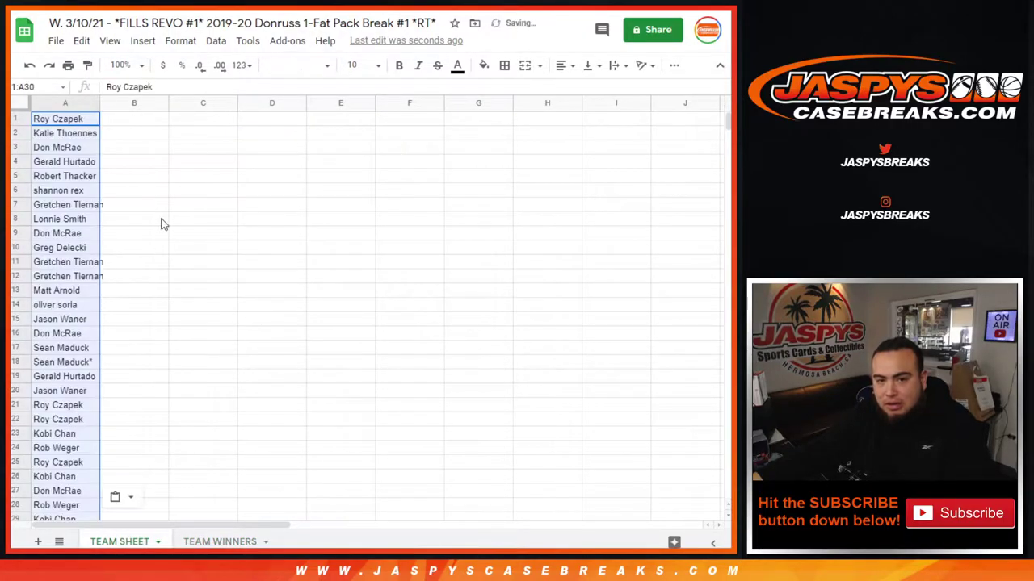
{"action": "key", "text": "ctrl+Tab"}
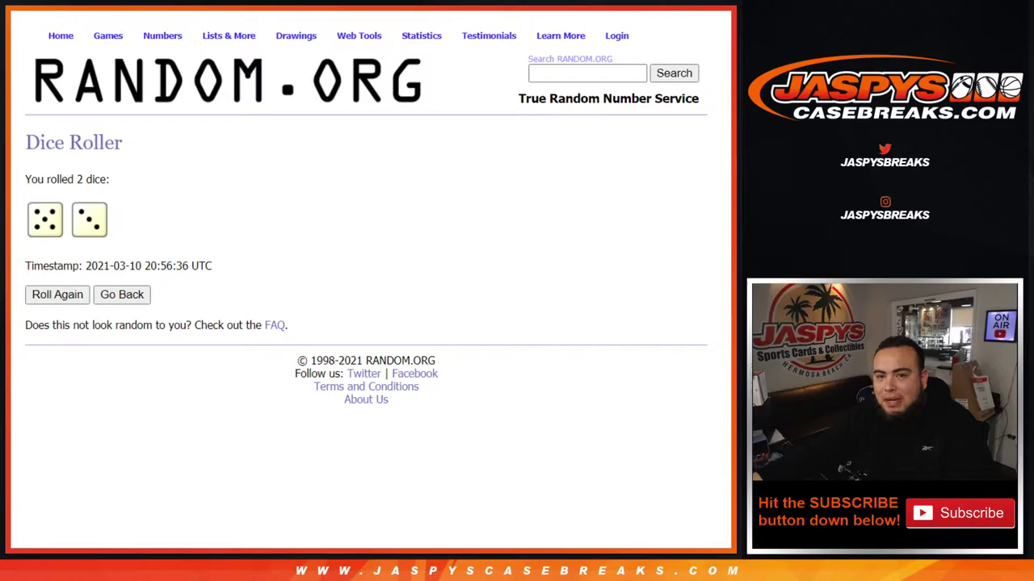
{"action": "key", "text": "ctrl+Tab"}
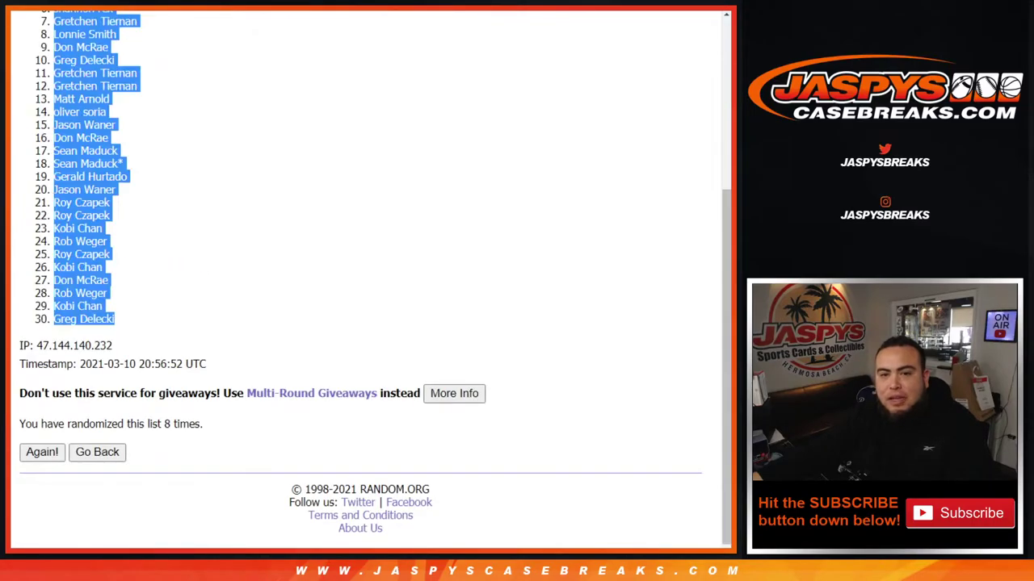
- Shuffle the 30 NBA team list eight times in the List Randomizer
{"action": "key", "text": "ctrl+Tab"}
{"action": "scroll", "coordinate": [449, 234], "scroll_direction": "down", "scroll_amount": 3}
{"action": "left_click", "coordinate": [54, 454]}
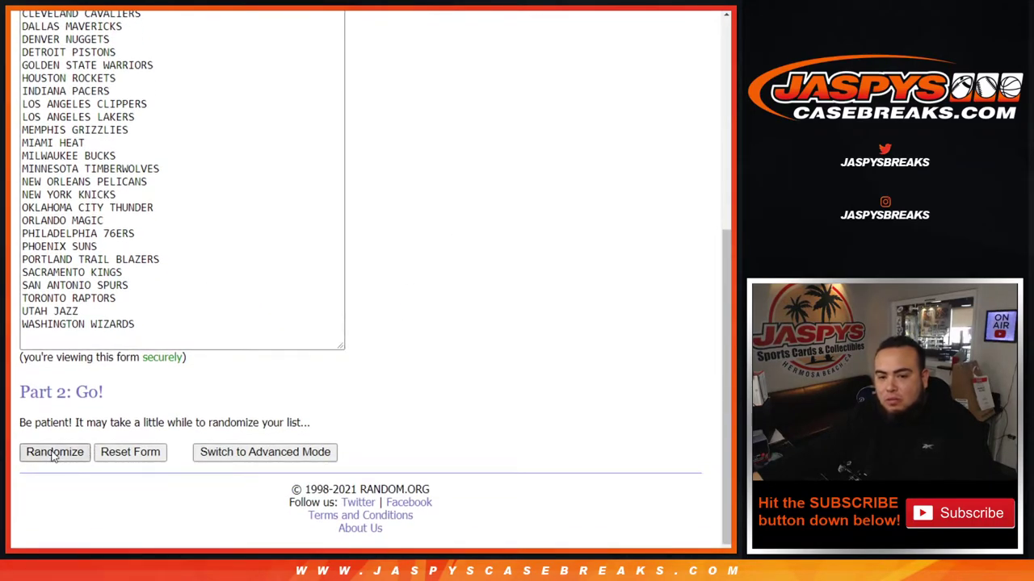
{"action": "scroll", "coordinate": [41, 453], "scroll_direction": "down", "scroll_amount": 3}
{"action": "left_click", "coordinate": [43, 453]}
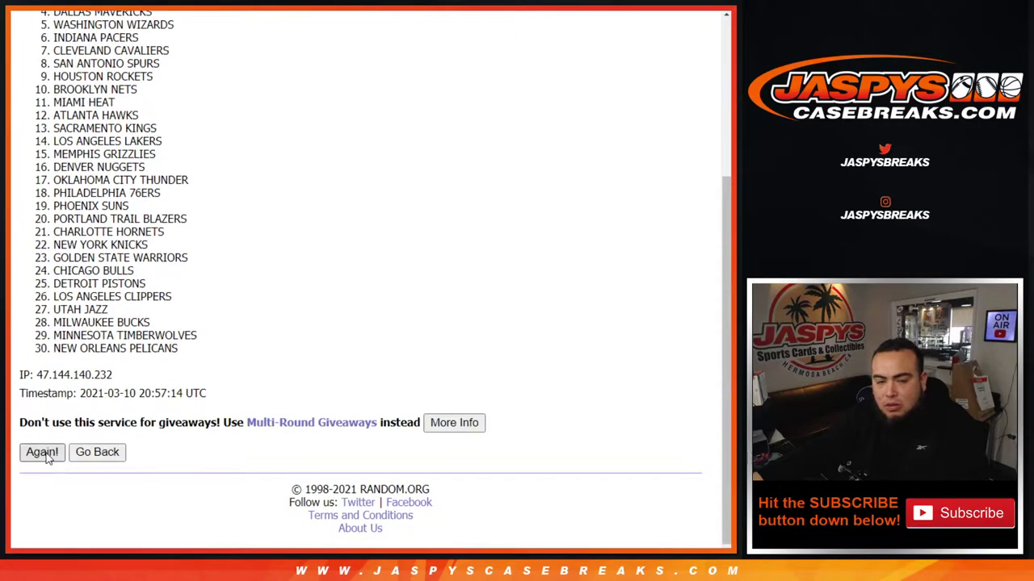
{"action": "scroll", "coordinate": [46, 458], "scroll_direction": "down", "scroll_amount": 5}
{"action": "left_click", "coordinate": [42, 452]}
{"action": "scroll", "coordinate": [46, 457], "scroll_direction": "down", "scroll_amount": 5}
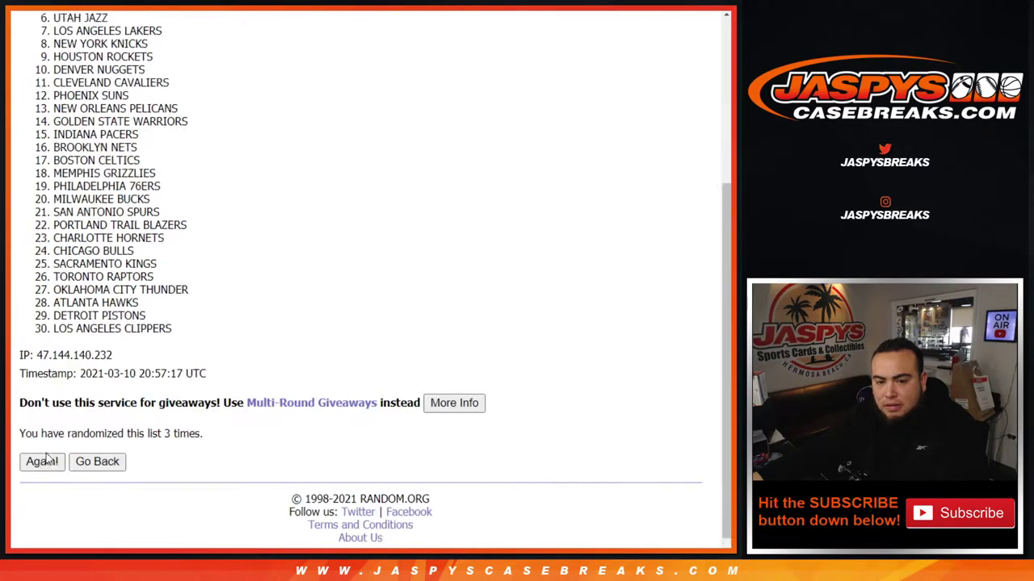
{"action": "left_click", "coordinate": [42, 452]}
{"action": "scroll", "coordinate": [47, 457], "scroll_direction": "down", "scroll_amount": 5}
{"action": "left_click", "coordinate": [42, 452]}
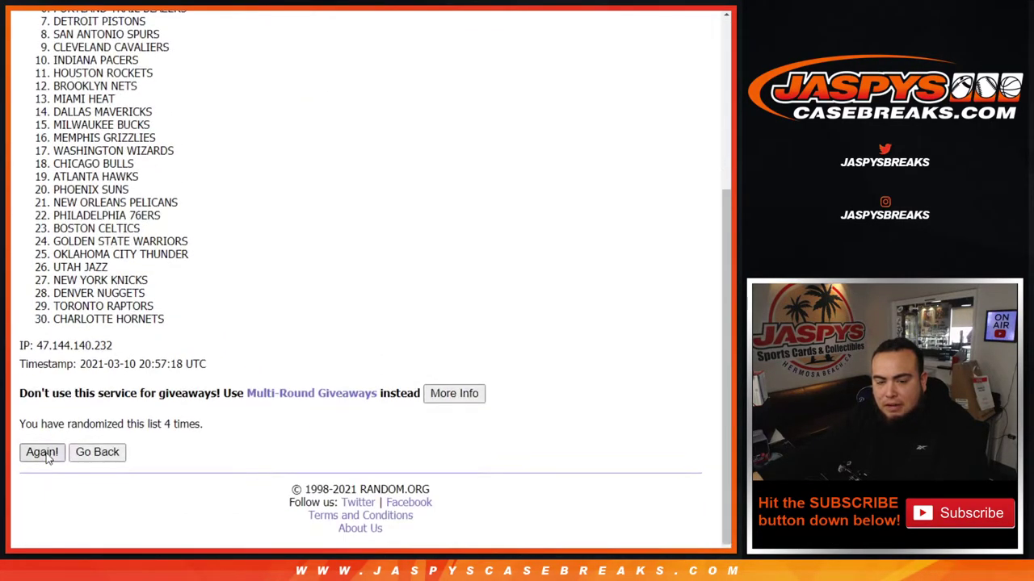
{"action": "scroll", "coordinate": [47, 457], "scroll_direction": "down", "scroll_amount": 5}
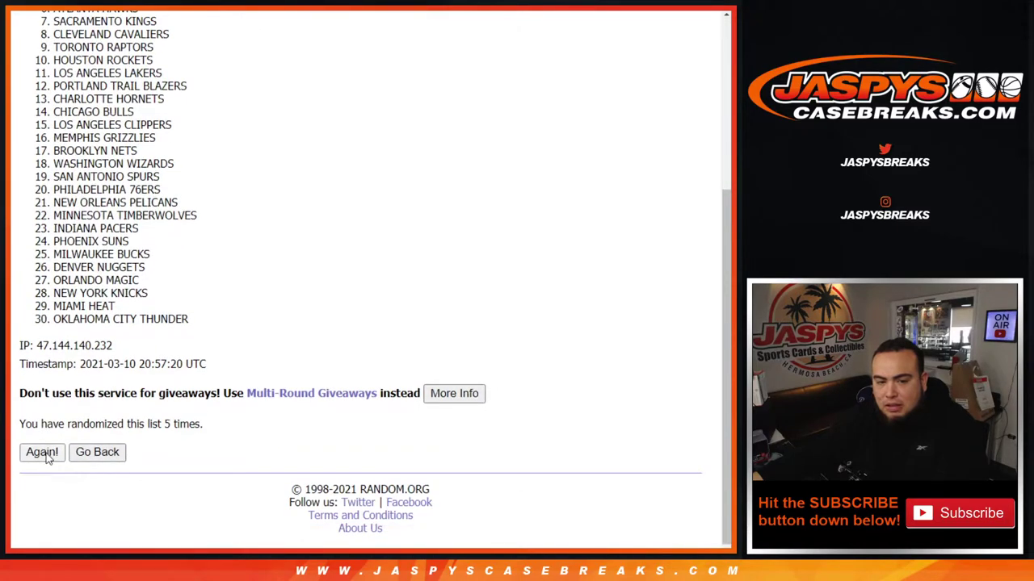
{"action": "left_click", "coordinate": [42, 452]}
{"action": "scroll", "coordinate": [47, 458], "scroll_direction": "down", "scroll_amount": 5}
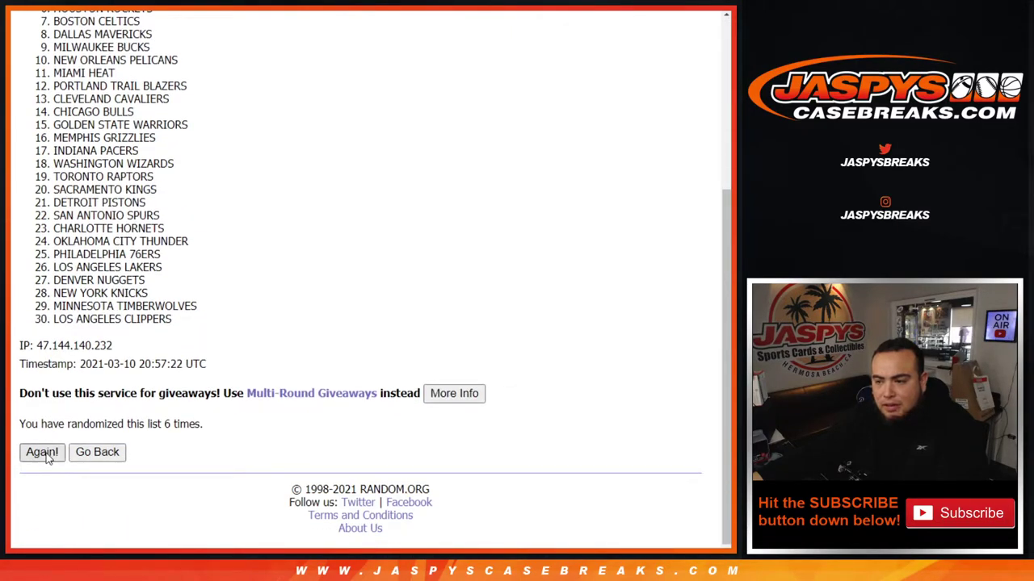
{"action": "left_click", "coordinate": [42, 453]}
{"action": "left_click", "coordinate": [42, 452]}
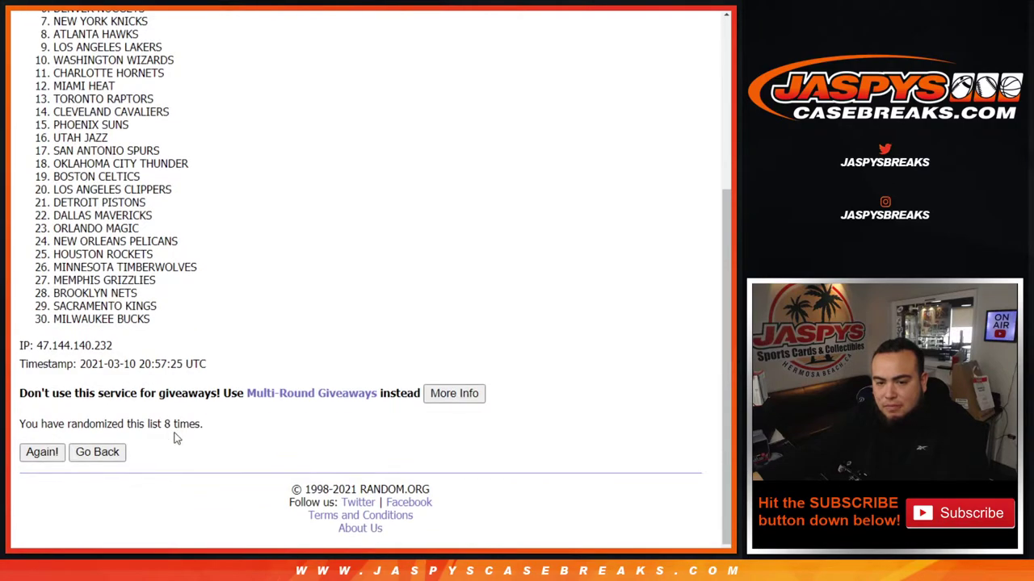
- Highlight the 8-times count and select the final team order 1–30
{"action": "left_click_drag", "start_coordinate": [163, 424], "coordinate": [279, 427]}
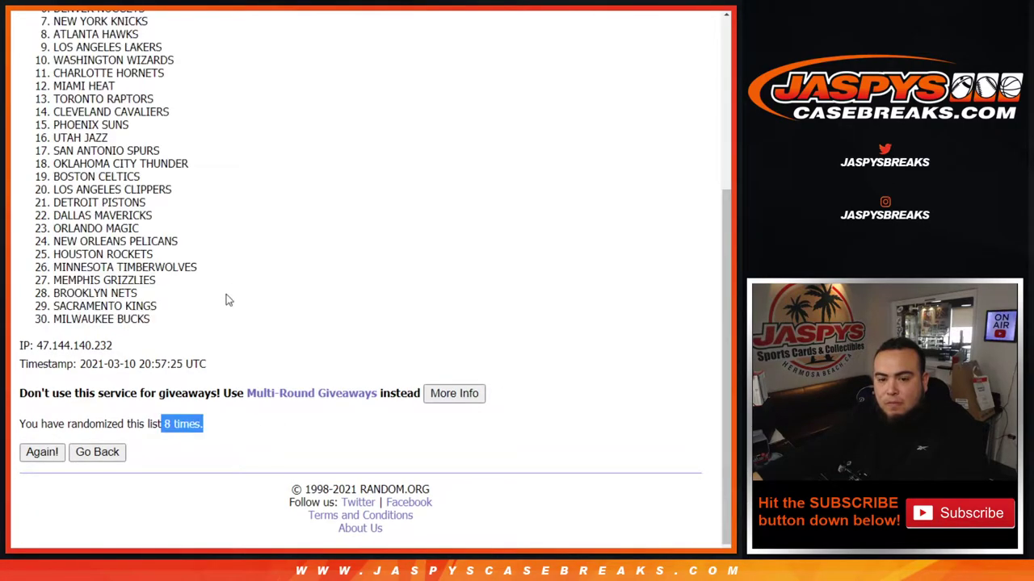
{"action": "scroll", "coordinate": [226, 300], "scroll_direction": "up", "scroll_amount": 3}
{"action": "mouse_move", "coordinate": [52, 203]}
{"action": "left_mouse_down"}
{"action": "mouse_move", "coordinate": [218, 223]}
{"action": "mouse_move", "coordinate": [203, 249]}
{"action": "mouse_move", "coordinate": [199, 309]}
{"action": "mouse_move", "coordinate": [161, 324]}
{"action": "left_mouse_up"}
- Paste the 30 shuffled teams into column B starting at B1
{"action": "key", "text": "alt+Tab"}
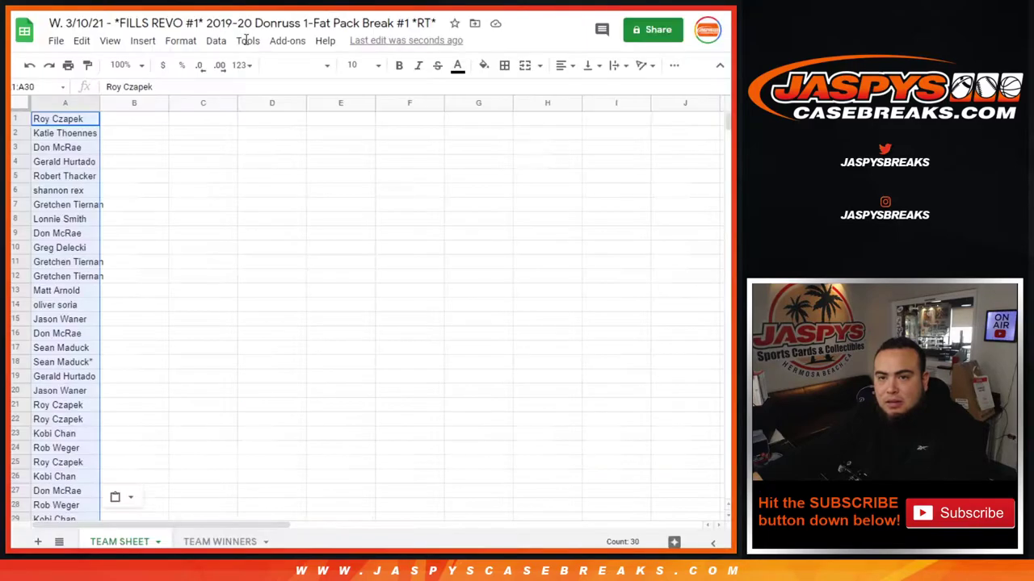
{"action": "left_click", "coordinate": [137, 120]}
{"action": "key", "text": "ctrl+v"}
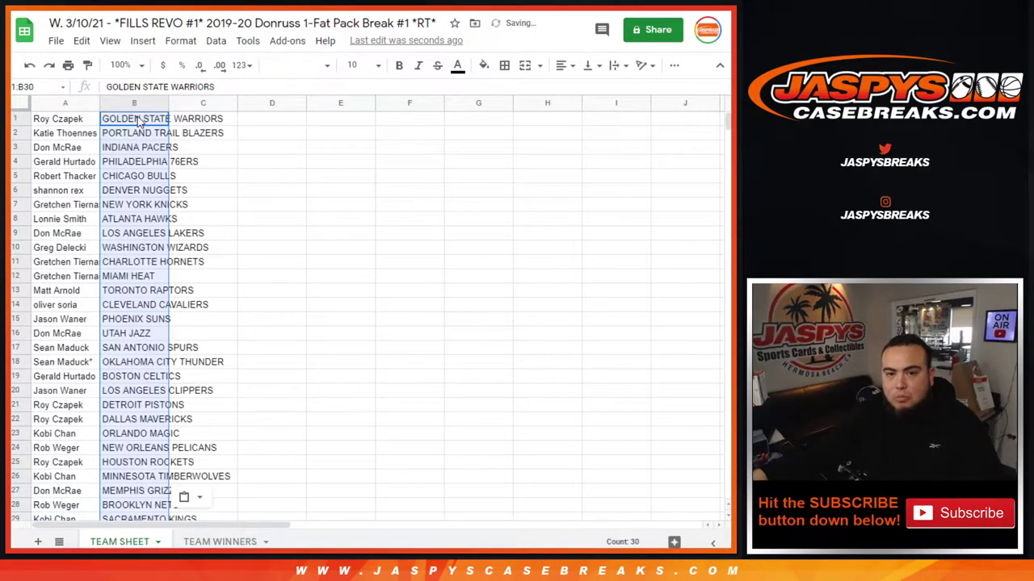
{"action": "key", "text": "alt+Tab"}
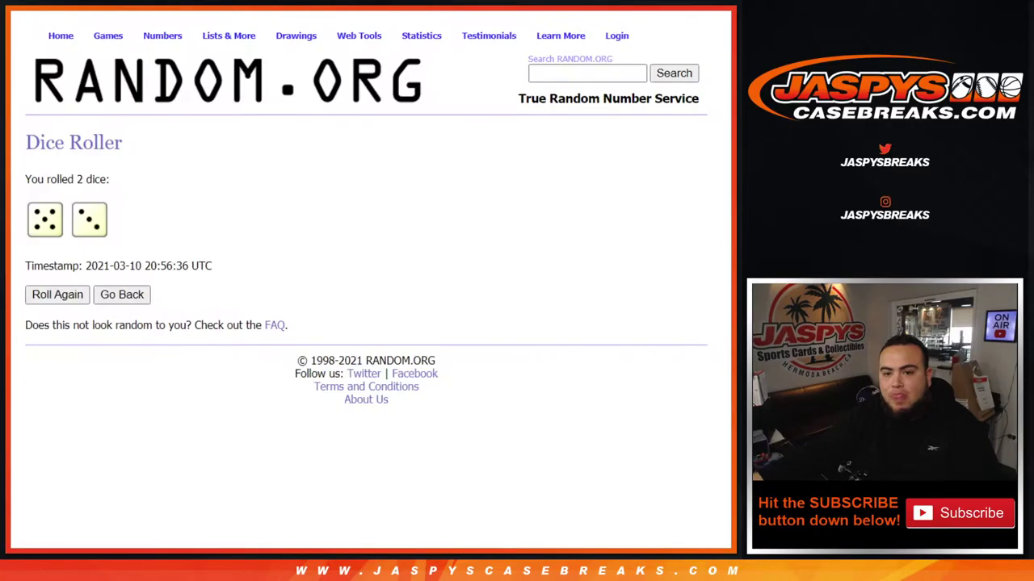
{"action": "key", "text": "alt+Tab"}
{"action": "key", "text": "alt+Tab"}
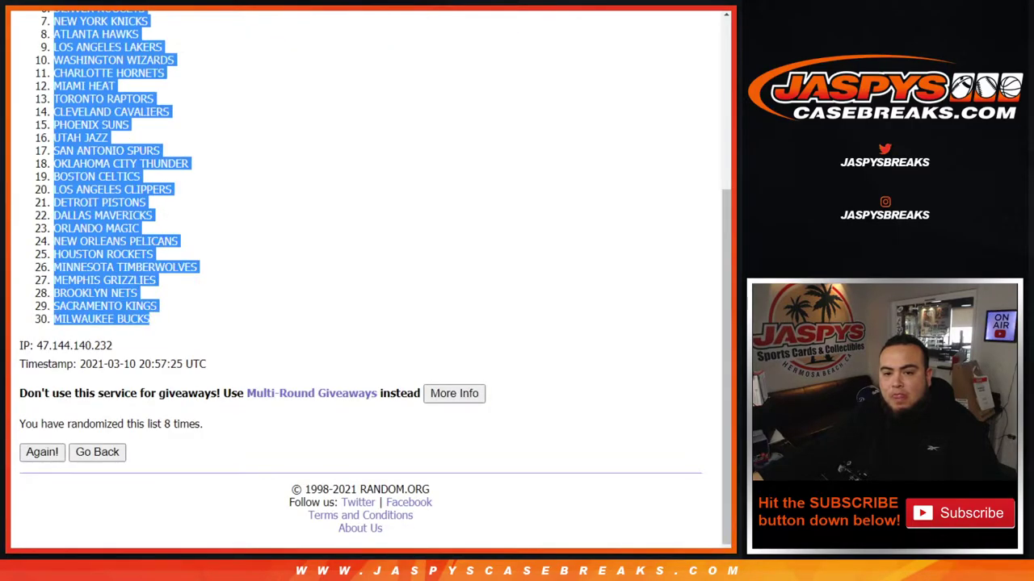
{"action": "key", "text": "alt+Tab"}
- Set the whole sheet to font size 14 and autofit columns A and B
{"action": "left_click", "coordinate": [22, 103]}
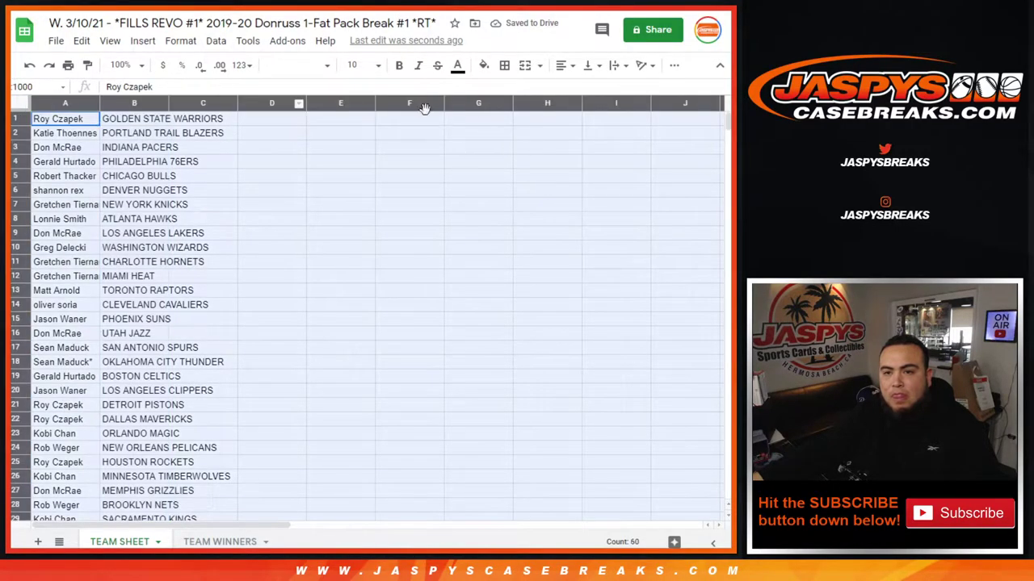
{"action": "left_click", "coordinate": [359, 64]}
{"action": "left_click", "coordinate": [354, 241]}
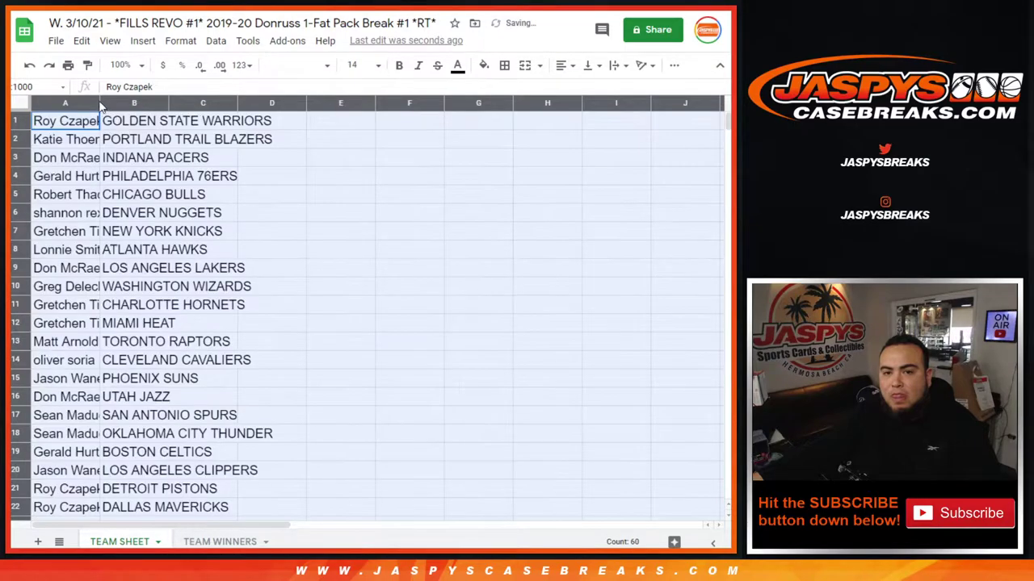
{"action": "double_click", "coordinate": [99, 102]}
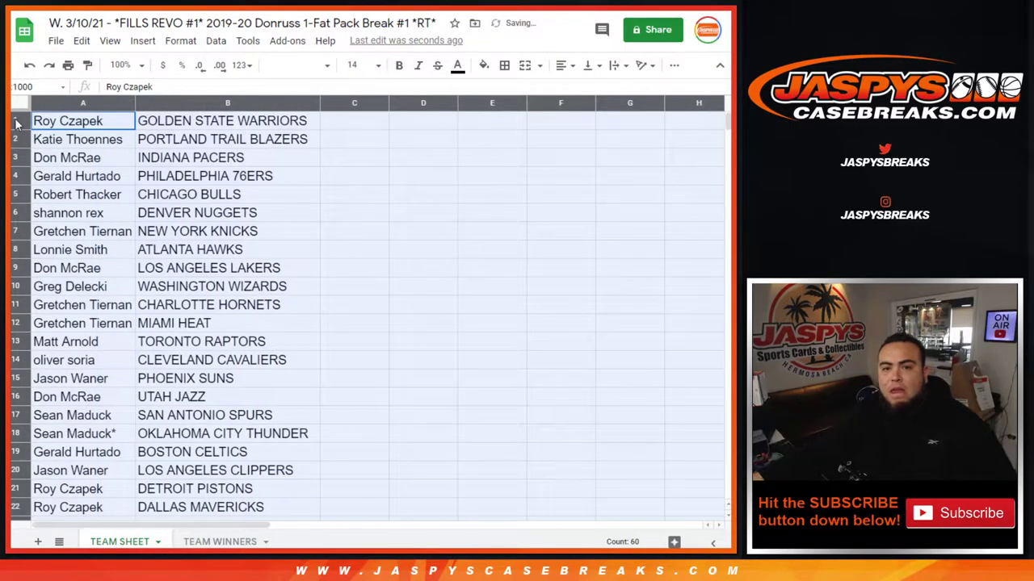
{"action": "scroll", "coordinate": [290, 331], "scroll_direction": "down", "scroll_amount": 1}
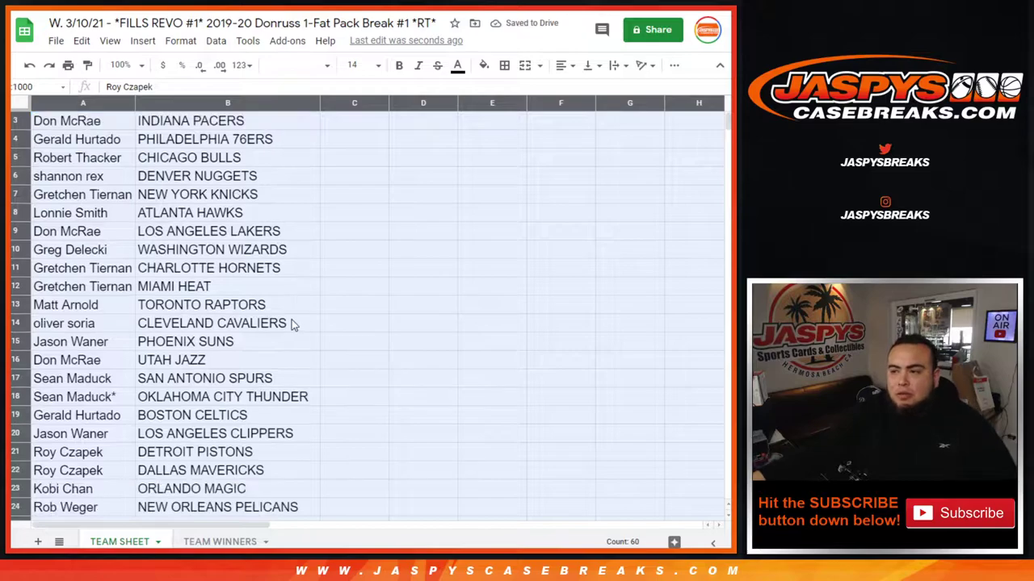
{"action": "scroll", "coordinate": [293, 323], "scroll_direction": "down", "scroll_amount": 1}
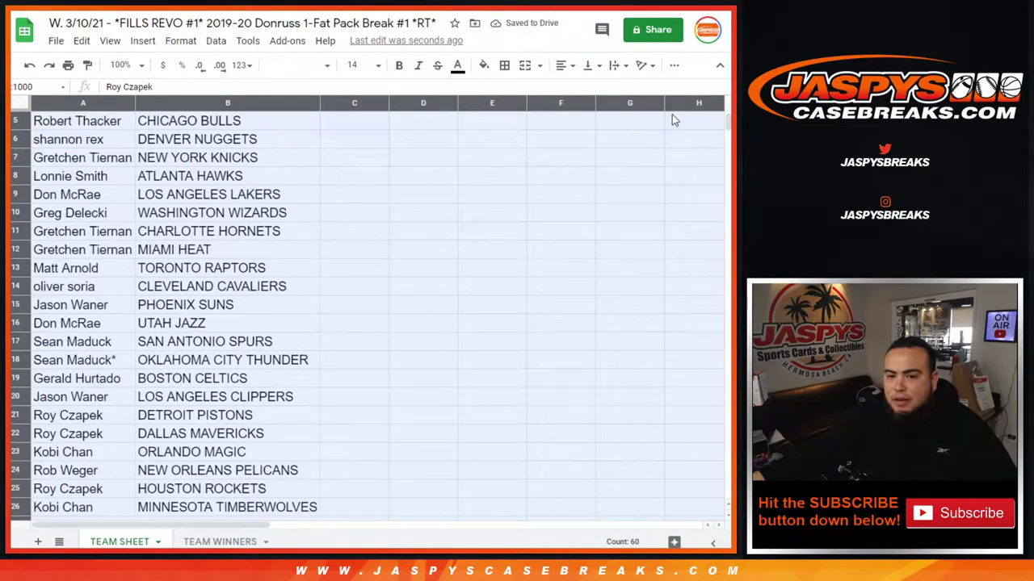
{"action": "scroll", "coordinate": [286, 238], "scroll_direction": "down", "scroll_amount": 3}
{"action": "scroll", "coordinate": [293, 216], "scroll_direction": "up", "scroll_amount": 5}
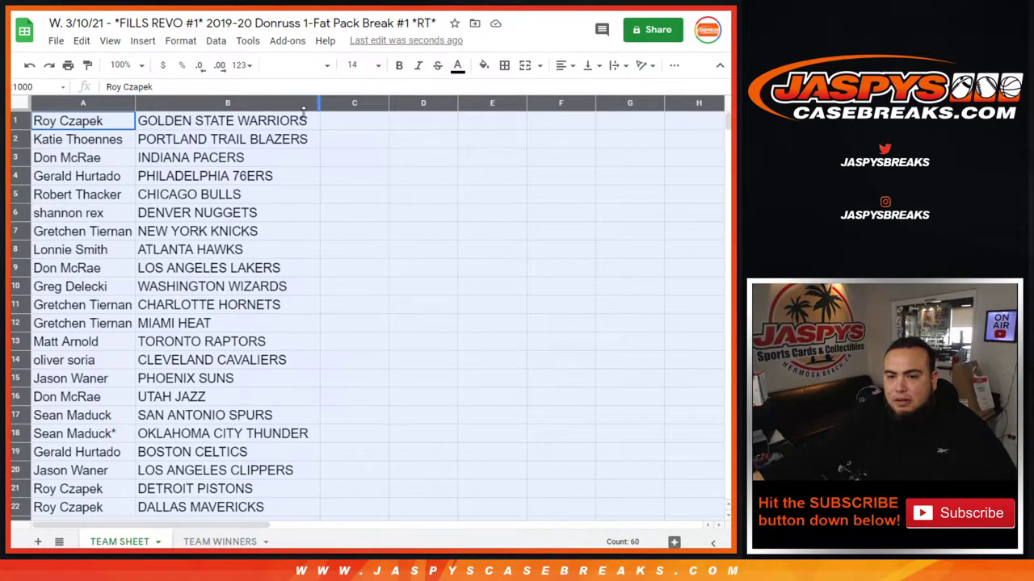
{"action": "left_click", "coordinate": [306, 121]}
- Sort the sheet A→Z by column B so ATLANTA HAWKS is first, then select A1:B30
{"action": "left_click", "coordinate": [314, 105]}
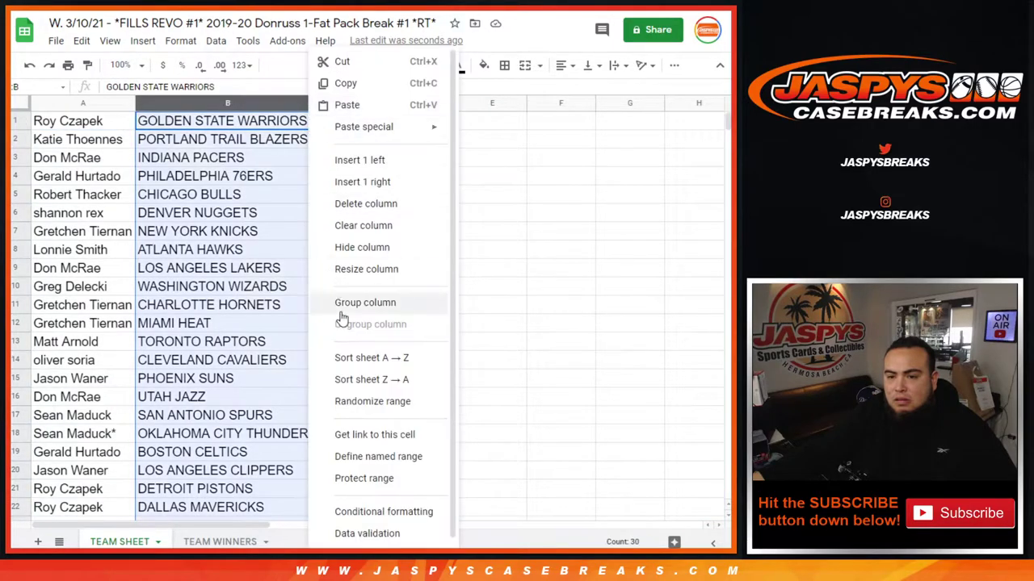
{"action": "left_click", "coordinate": [360, 358]}
{"action": "left_click", "coordinate": [64, 121]}
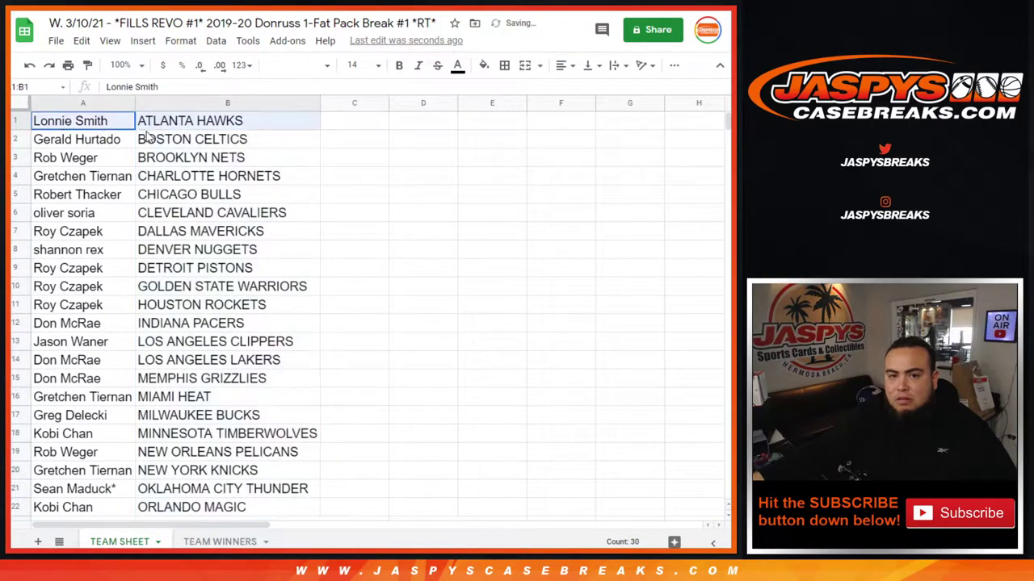
{"action": "scroll", "coordinate": [173, 162], "scroll_direction": "down", "scroll_amount": 5}
{"action": "left_click_drag", "start_coordinate": [194, 212], "coordinate": [198, 322]}
{"action": "left_click", "coordinate": [212, 198]}
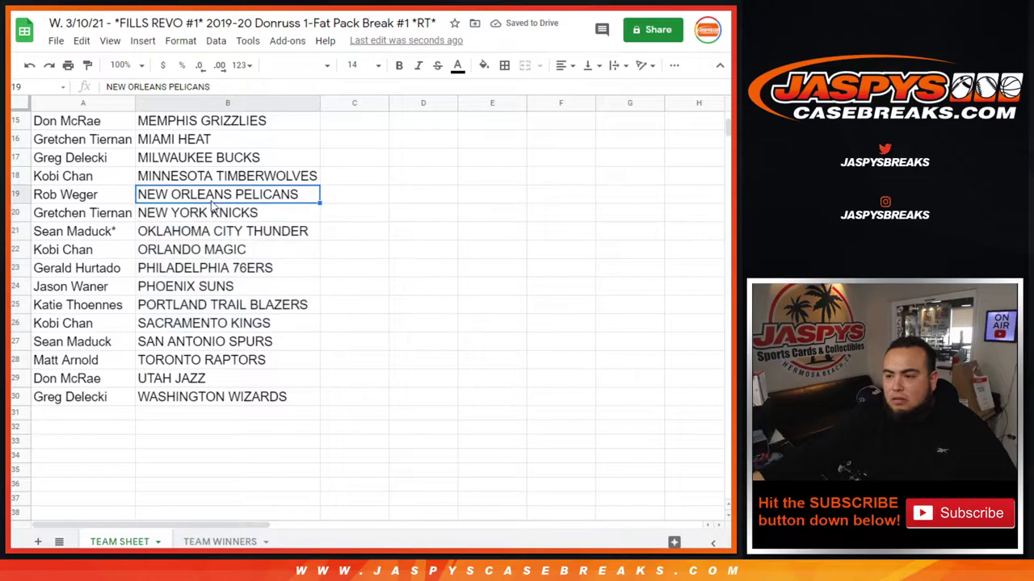
{"action": "scroll", "coordinate": [195, 301], "scroll_direction": "up", "scroll_amount": 5}
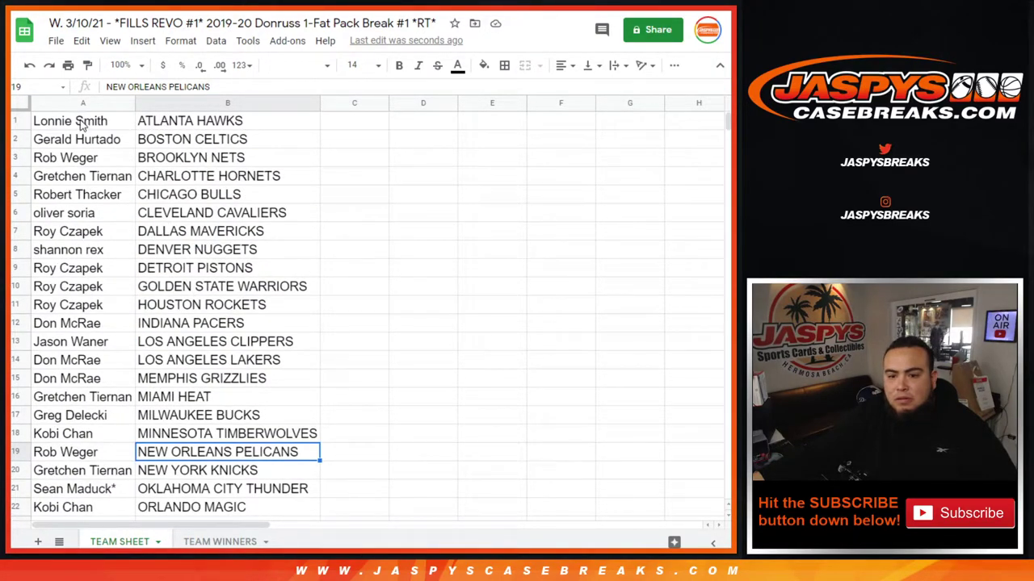
{"action": "mouse_move", "coordinate": [83, 123]}
{"action": "left_mouse_down"}
{"action": "mouse_move", "coordinate": [173, 143]}
{"action": "mouse_move", "coordinate": [207, 249]}
{"action": "mouse_move", "coordinate": [212, 434]}
{"action": "left_mouse_up"}
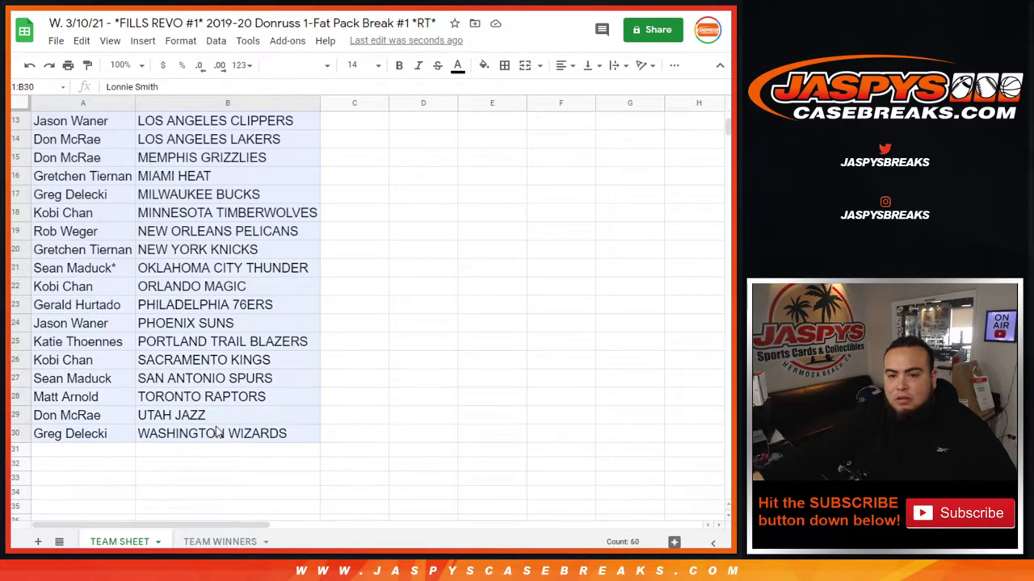
{"action": "scroll", "coordinate": [212, 435], "scroll_direction": "up", "scroll_amount": 4}
- Give A1:B30 all borders and centred alignment
{"action": "left_click", "coordinate": [504, 64]}
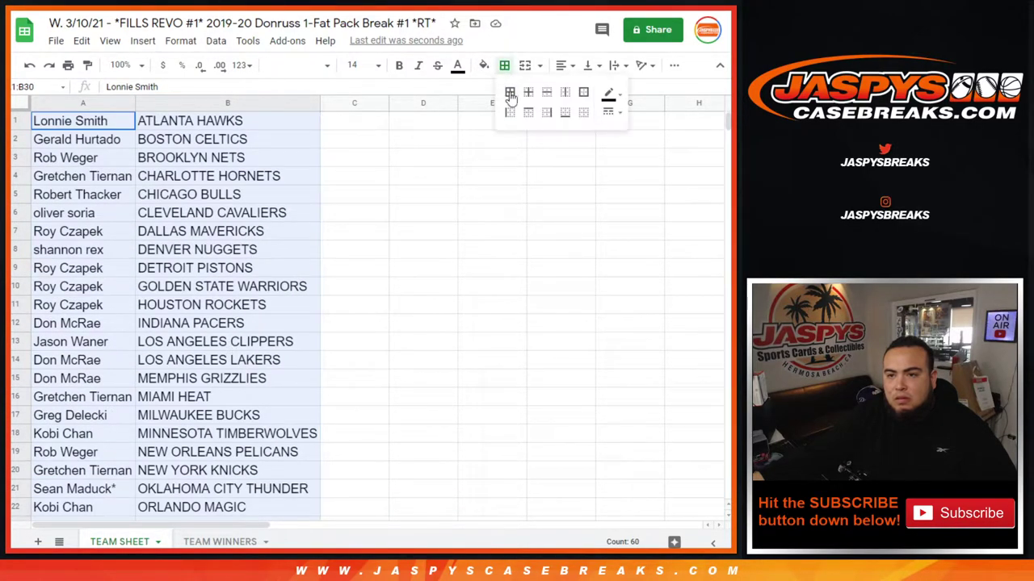
{"action": "left_click", "coordinate": [564, 65]}
{"action": "left_click", "coordinate": [577, 95]}
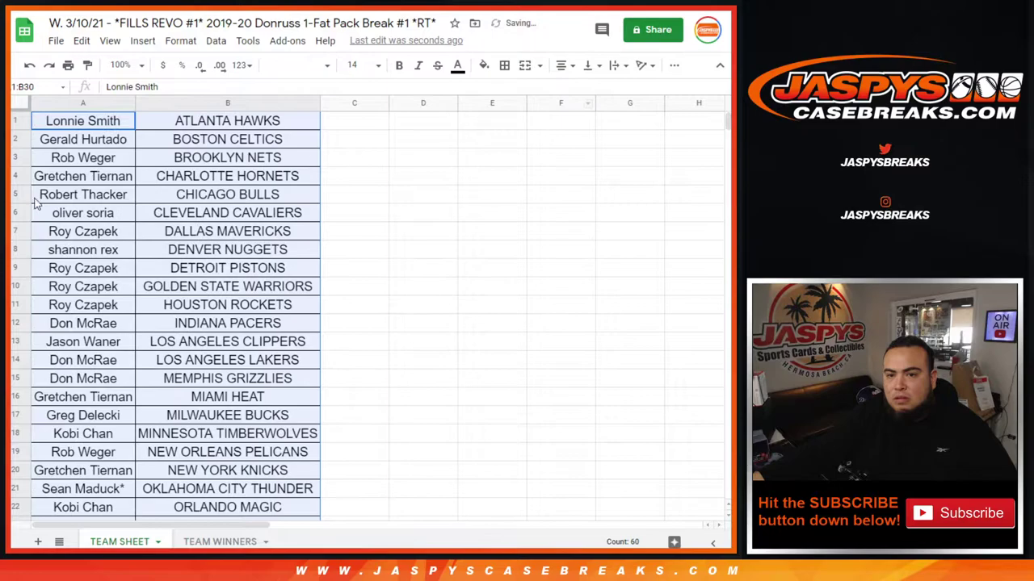
- Set up printing in portrait with the workbook title as header
{"action": "left_click", "coordinate": [68, 65]}
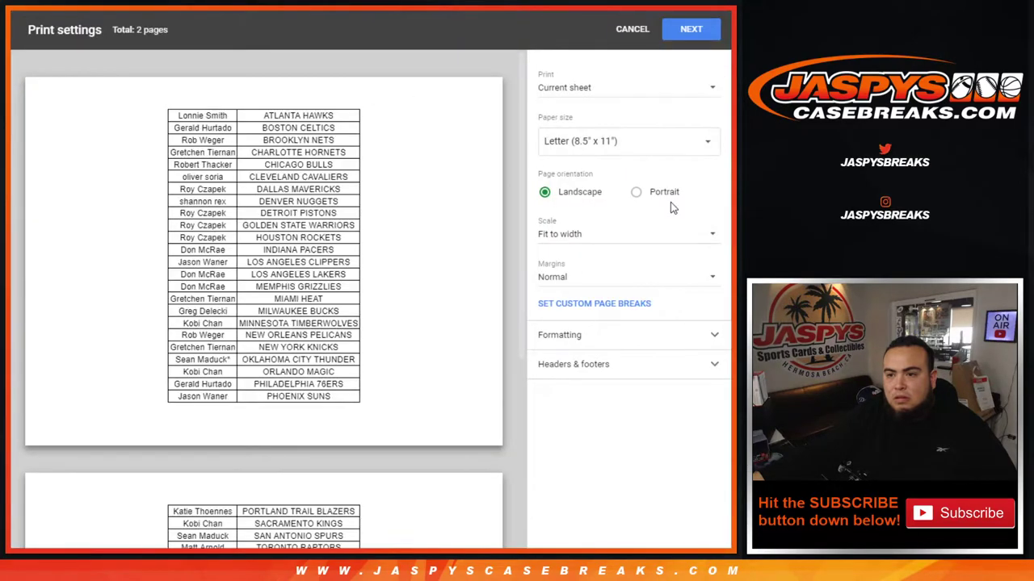
{"action": "left_click", "coordinate": [637, 192]}
{"action": "left_click", "coordinate": [595, 371]}
{"action": "left_click", "coordinate": [564, 424]}
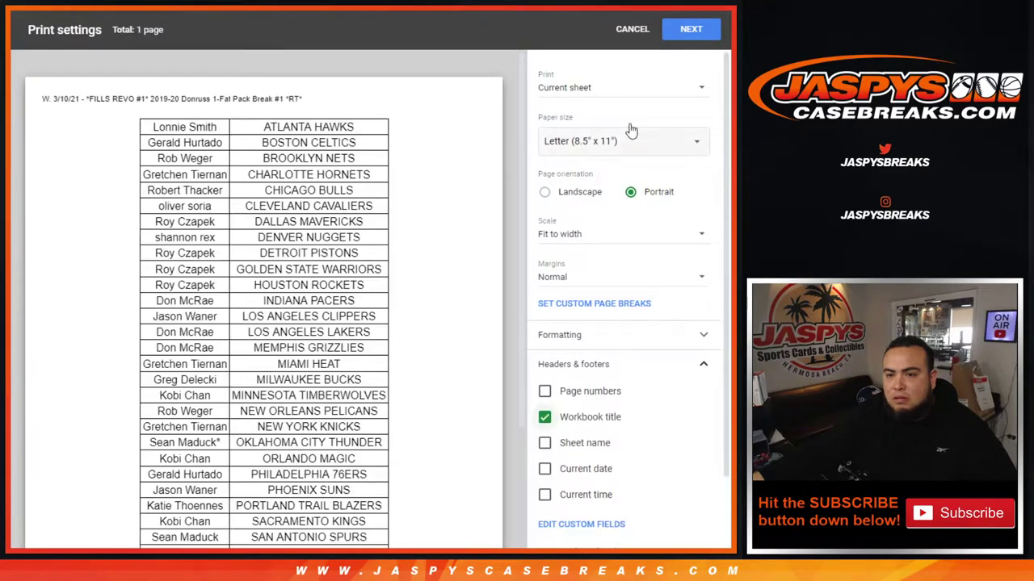
{"action": "left_click", "coordinate": [691, 29]}
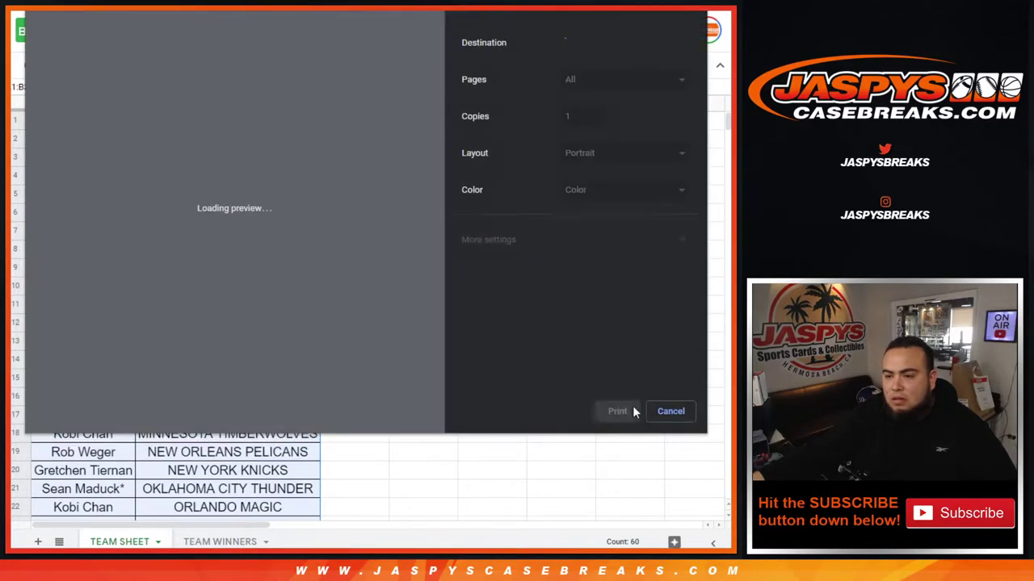
- Print the bordered, sorted team sheet
{"action": "left_click", "coordinate": [614, 412]}
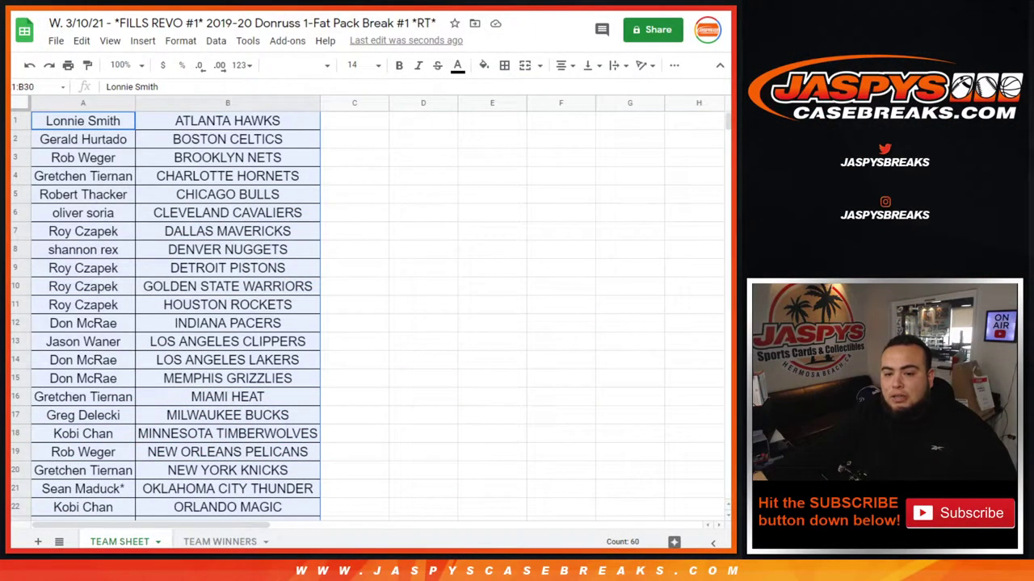
- Open the TEAM WINNERS sheet and highlight its listed winning teams
{"action": "left_click", "coordinate": [209, 543]}
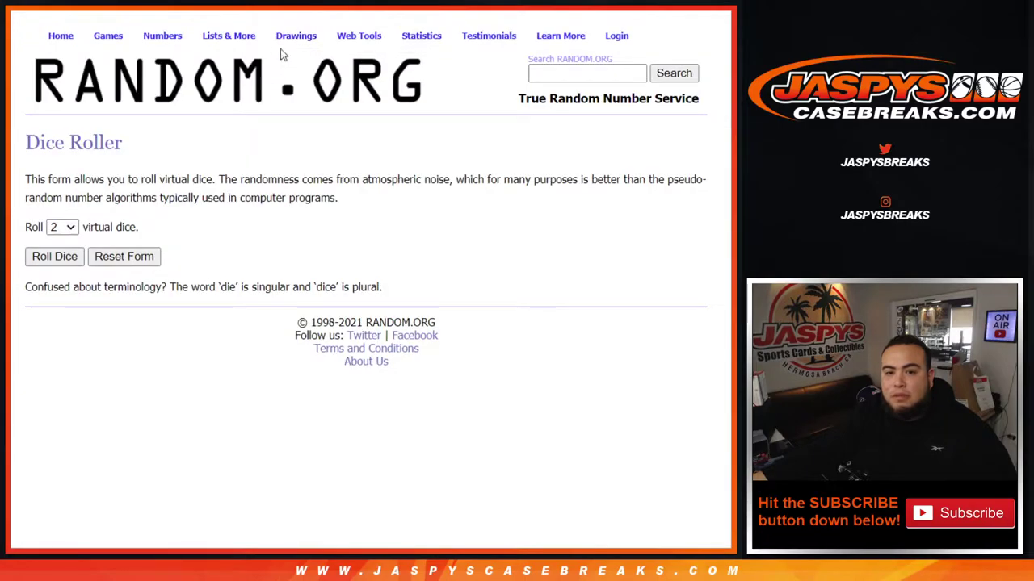
{"action": "scroll", "coordinate": [388, 374], "scroll_direction": "down", "scroll_amount": 1}
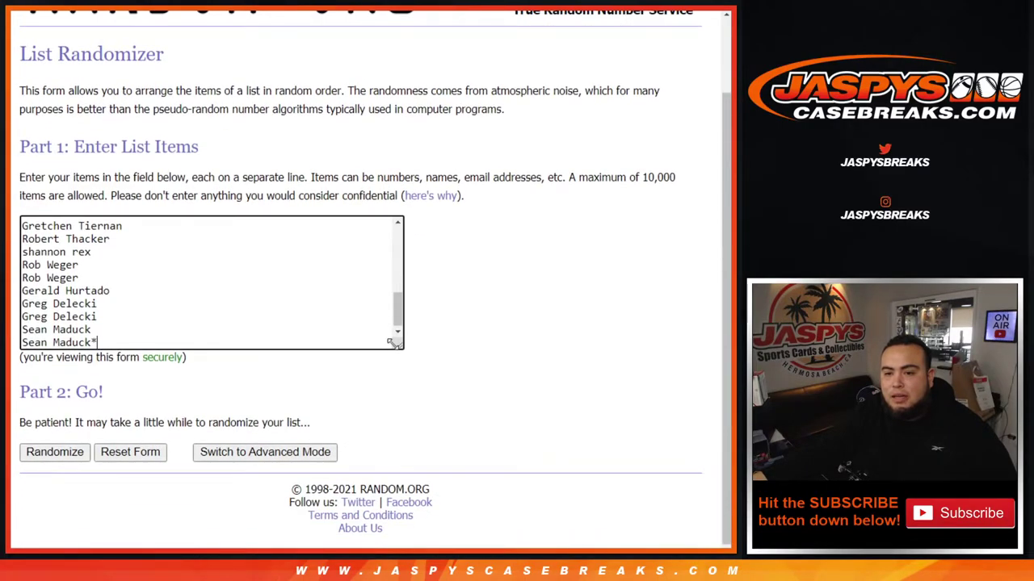
{"action": "left_click_drag", "start_coordinate": [402, 348], "coordinate": [355, 557]}
{"action": "scroll", "coordinate": [449, 412], "scroll_direction": "down", "scroll_amount": 2}
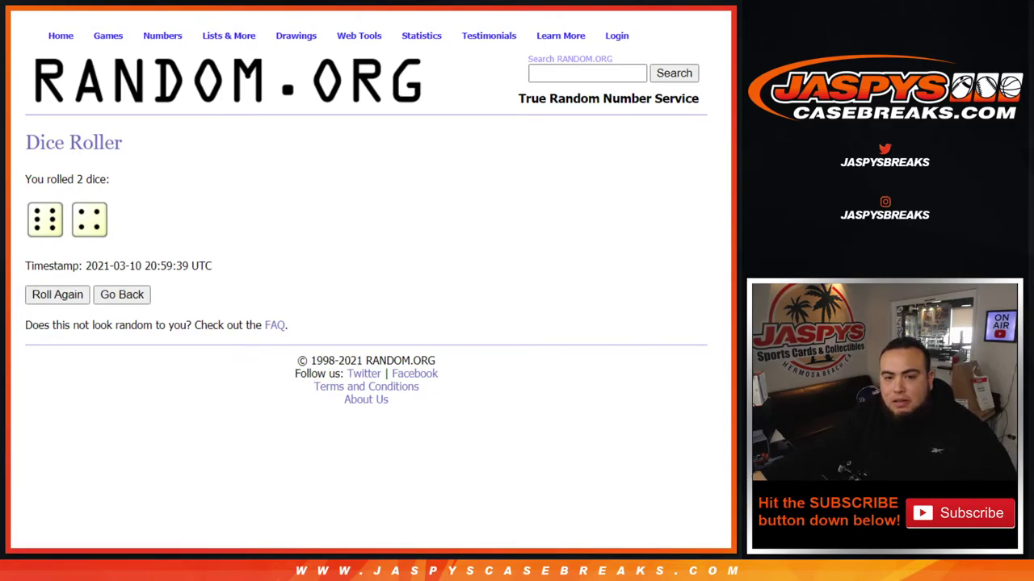
- Shuffle the 30-name list ten times in RANDOM.ORG's List Randomizer
{"action": "key", "text": "ctrl+Tab"}
{"action": "scroll", "coordinate": [413, 293], "scroll_direction": "down", "scroll_amount": 2}
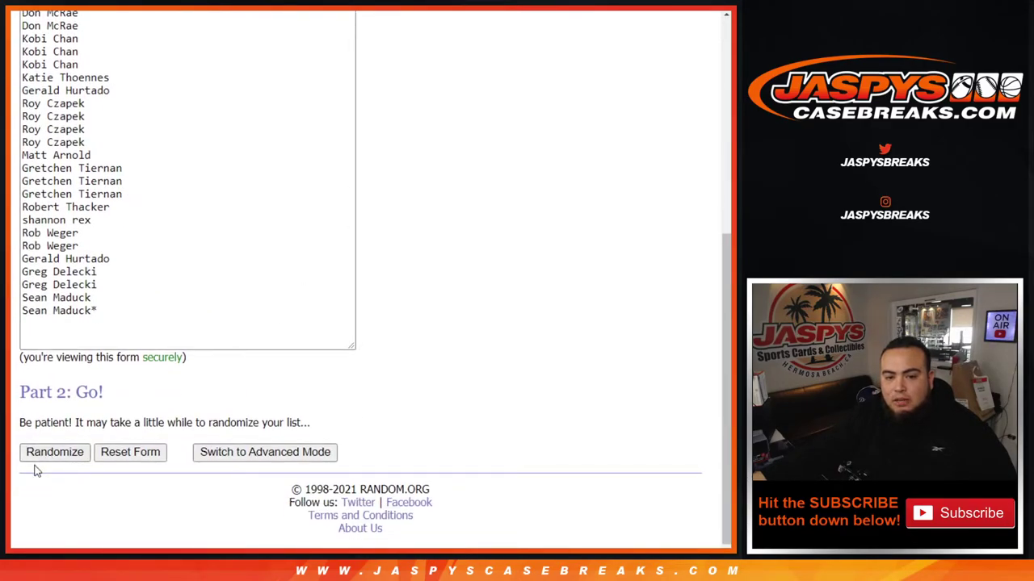
{"action": "left_click", "coordinate": [36, 455]}
{"action": "scroll", "coordinate": [34, 464], "scroll_direction": "down", "scroll_amount": 5}
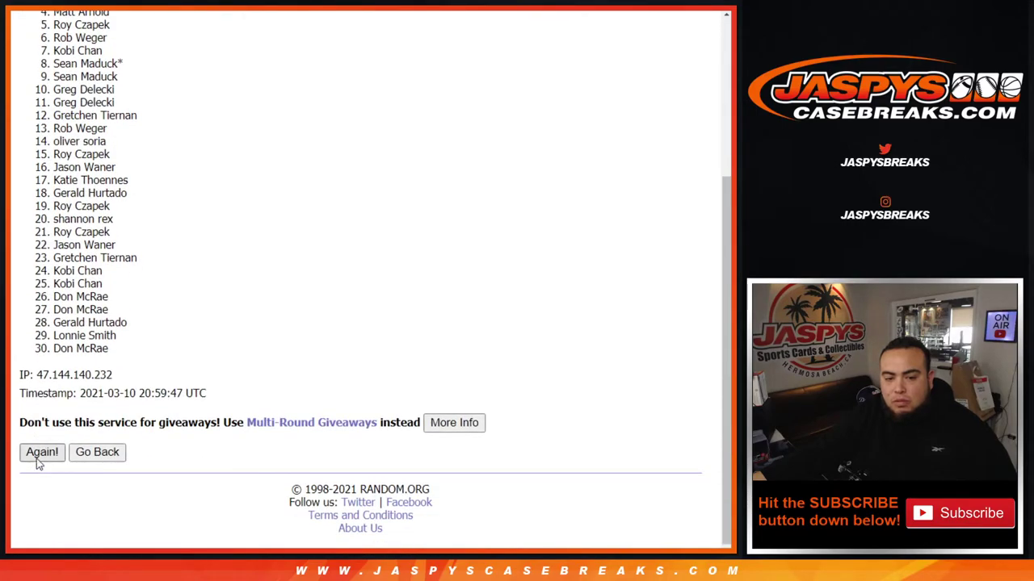
{"action": "left_click", "coordinate": [37, 454]}
{"action": "scroll", "coordinate": [37, 461], "scroll_direction": "down", "scroll_amount": 5}
{"action": "left_click", "coordinate": [36, 454]}
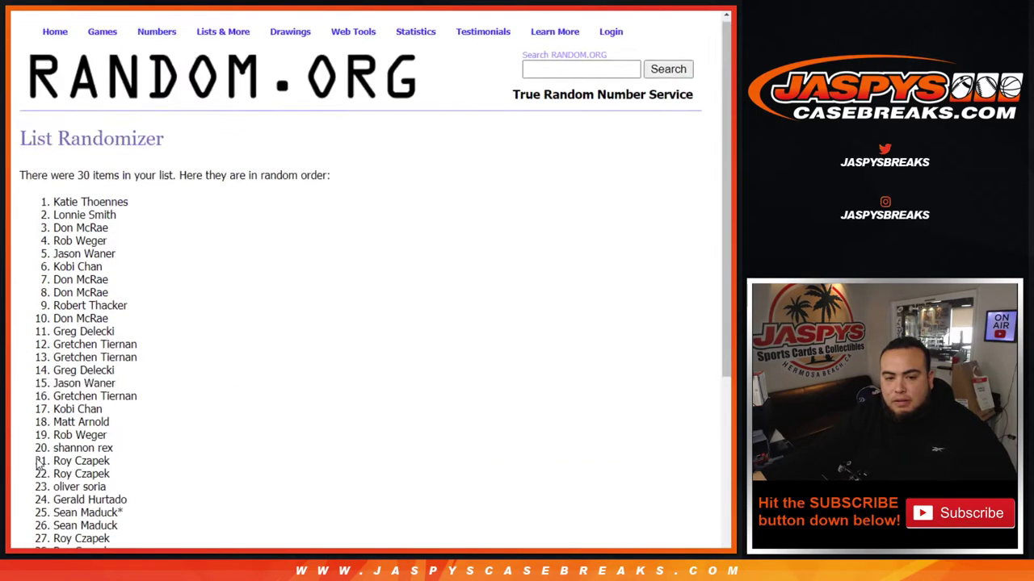
{"action": "scroll", "coordinate": [36, 462], "scroll_direction": "down", "scroll_amount": 3}
{"action": "left_click", "coordinate": [37, 454]}
{"action": "scroll", "coordinate": [37, 463], "scroll_direction": "down", "scroll_amount": 5}
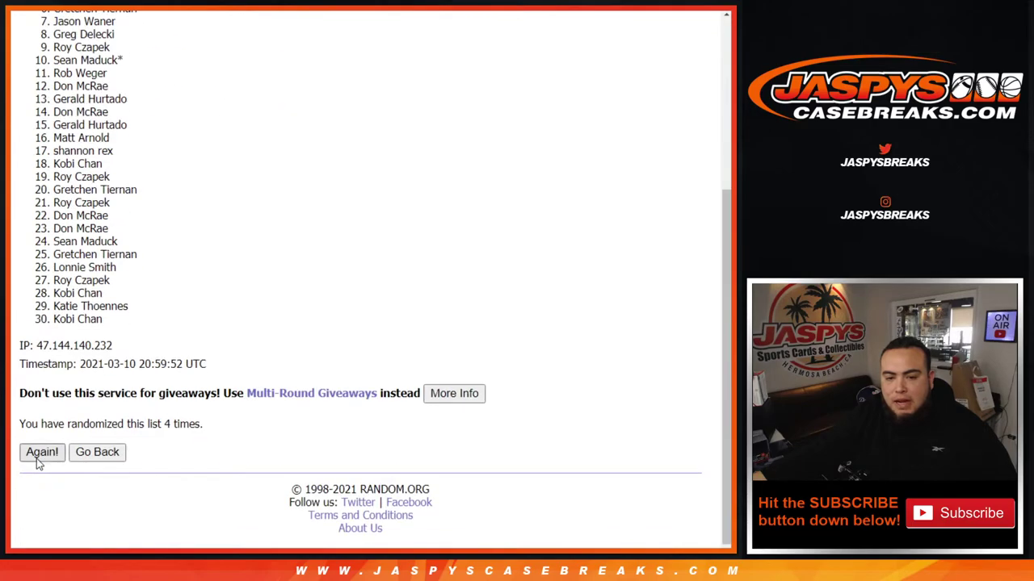
{"action": "left_click", "coordinate": [37, 453]}
{"action": "scroll", "coordinate": [37, 462], "scroll_direction": "down", "scroll_amount": 5}
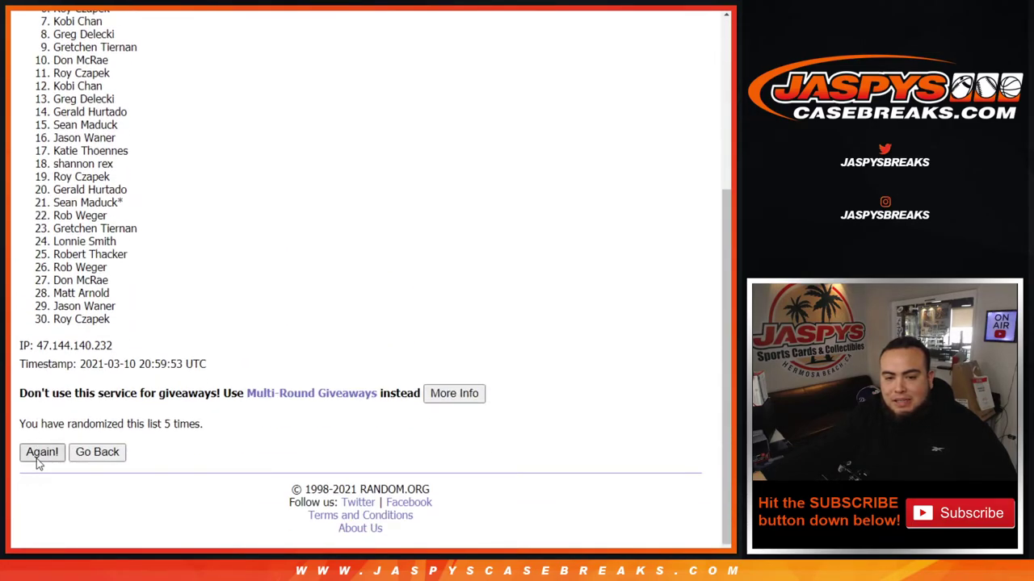
{"action": "left_click", "coordinate": [38, 454]}
{"action": "scroll", "coordinate": [37, 462], "scroll_direction": "down", "scroll_amount": 5}
{"action": "left_click", "coordinate": [38, 454]}
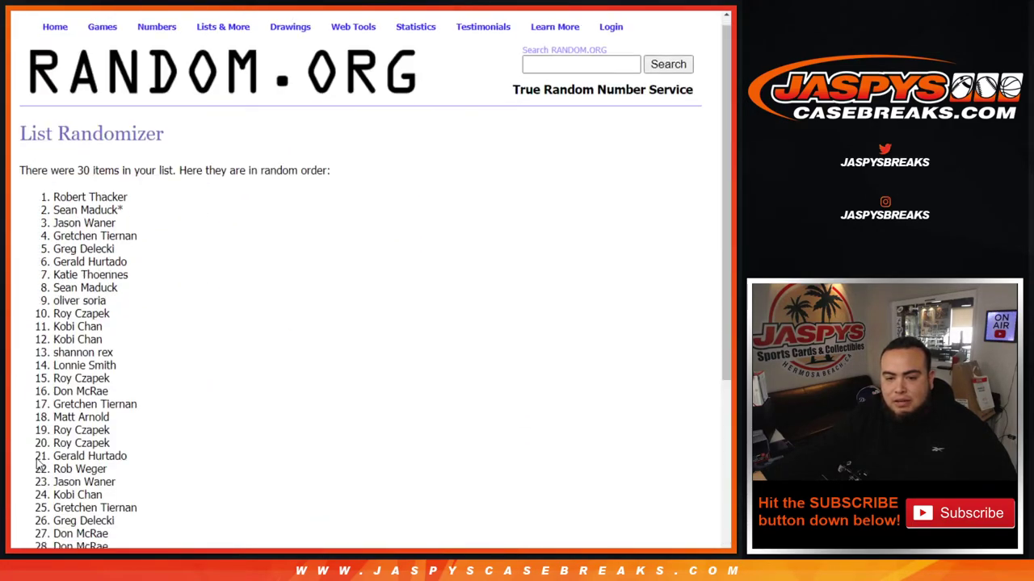
{"action": "scroll", "coordinate": [37, 462], "scroll_direction": "down", "scroll_amount": 5}
{"action": "left_click", "coordinate": [37, 454]}
{"action": "scroll", "coordinate": [37, 463], "scroll_direction": "down", "scroll_amount": 5}
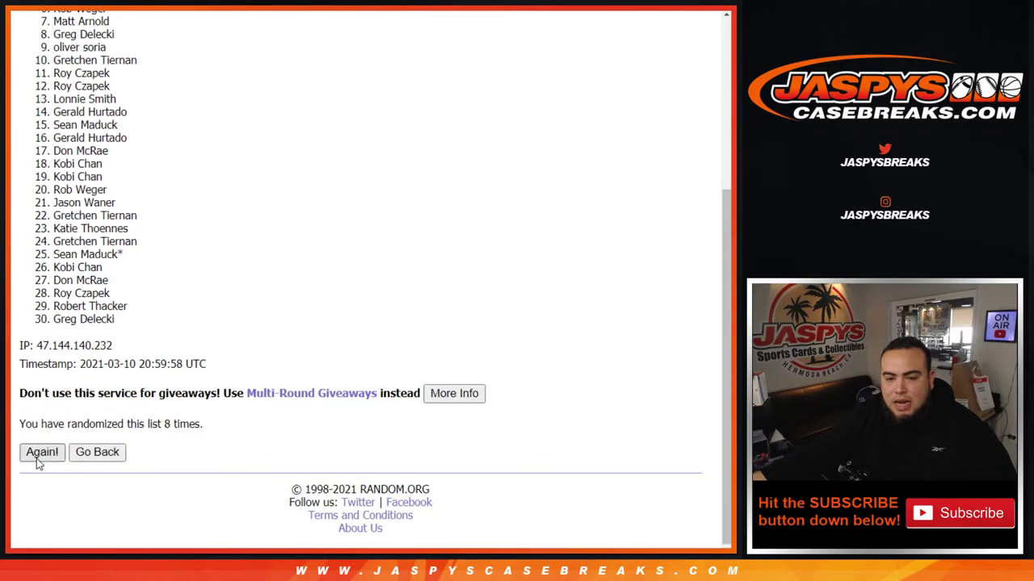
{"action": "left_click", "coordinate": [37, 454]}
{"action": "scroll", "coordinate": [37, 460], "scroll_direction": "down", "scroll_amount": 5}
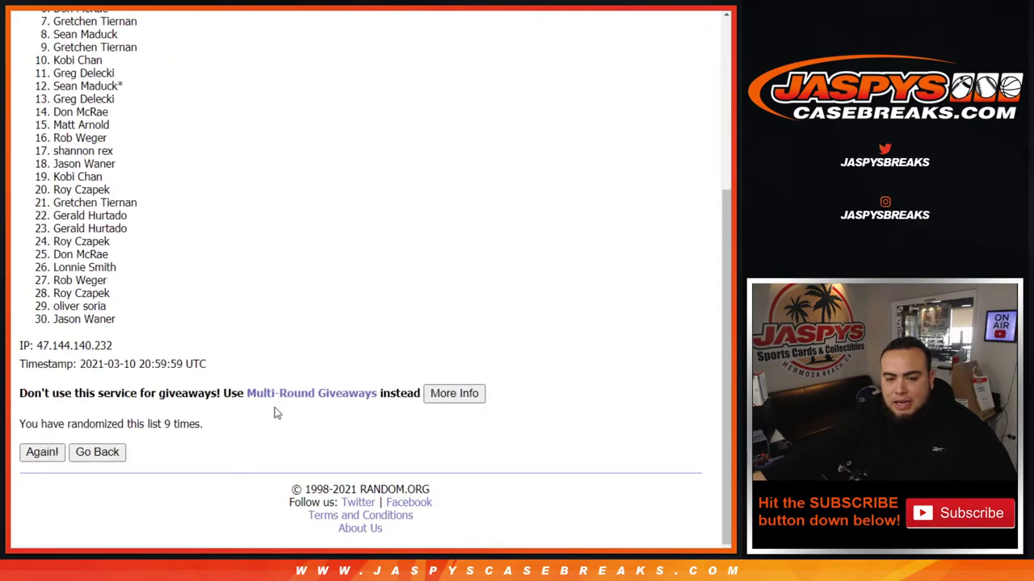
{"action": "key", "text": "Return"}
- Highlight the '10 times' shuffle count and compare it with the dice total of 10
{"action": "left_click_drag", "start_coordinate": [165, 424], "coordinate": [209, 425]}
{"action": "key", "text": "ctrl+Tab"}
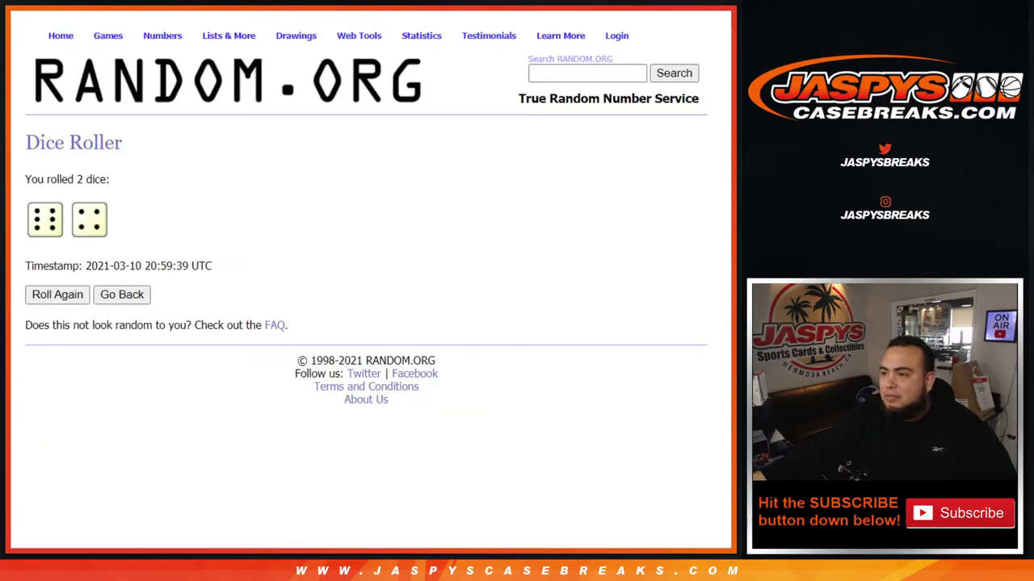
{"action": "key", "text": "ctrl+Tab"}
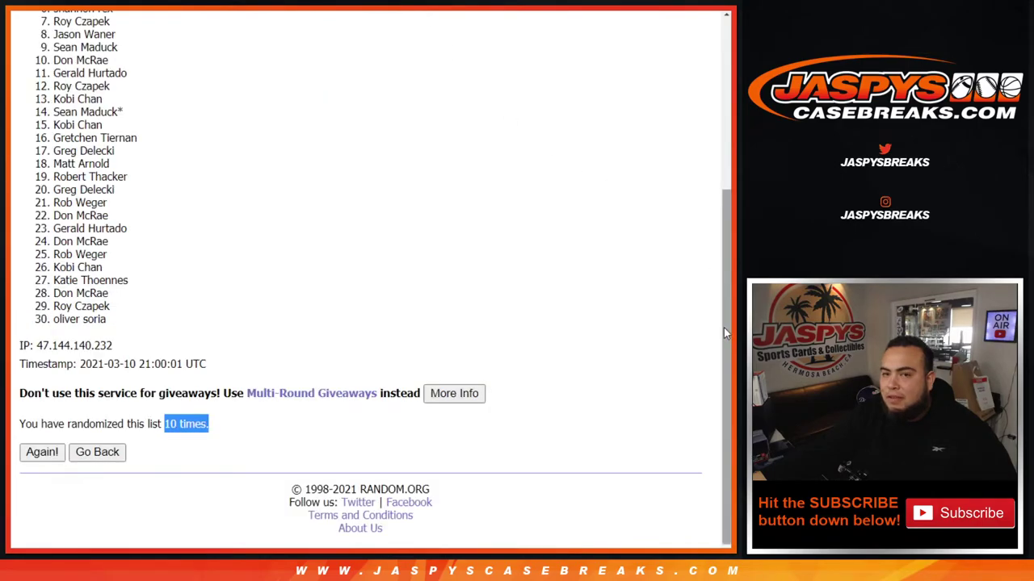
- Scroll back to the top of the results and select all 30 shuffled names for copying
{"action": "left_click_drag", "start_coordinate": [725, 331], "coordinate": [724, 314]}
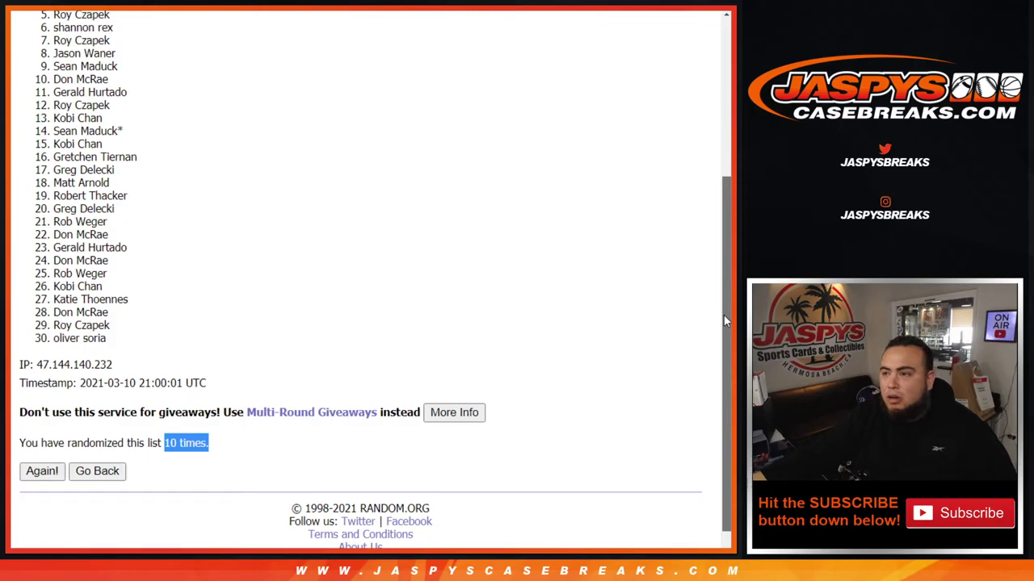
{"action": "left_click_drag", "start_coordinate": [723, 314], "coordinate": [723, 265]}
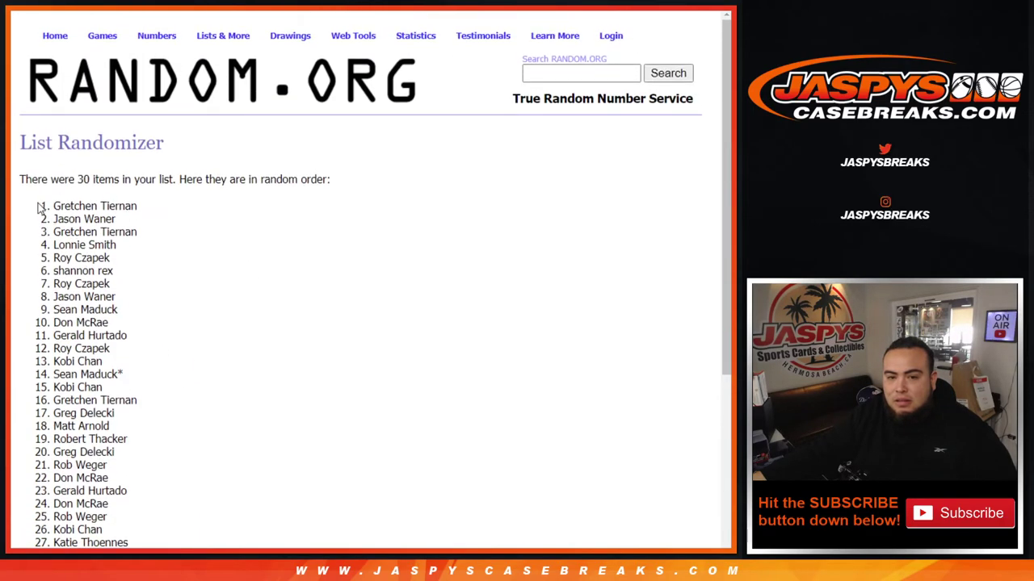
{"action": "mouse_move", "coordinate": [42, 208]}
{"action": "left_mouse_down"}
{"action": "mouse_move", "coordinate": [144, 208]}
{"action": "mouse_move", "coordinate": [138, 324]}
{"action": "left_mouse_up"}
{"action": "scroll", "coordinate": [143, 265], "scroll_direction": "down", "scroll_amount": 3}
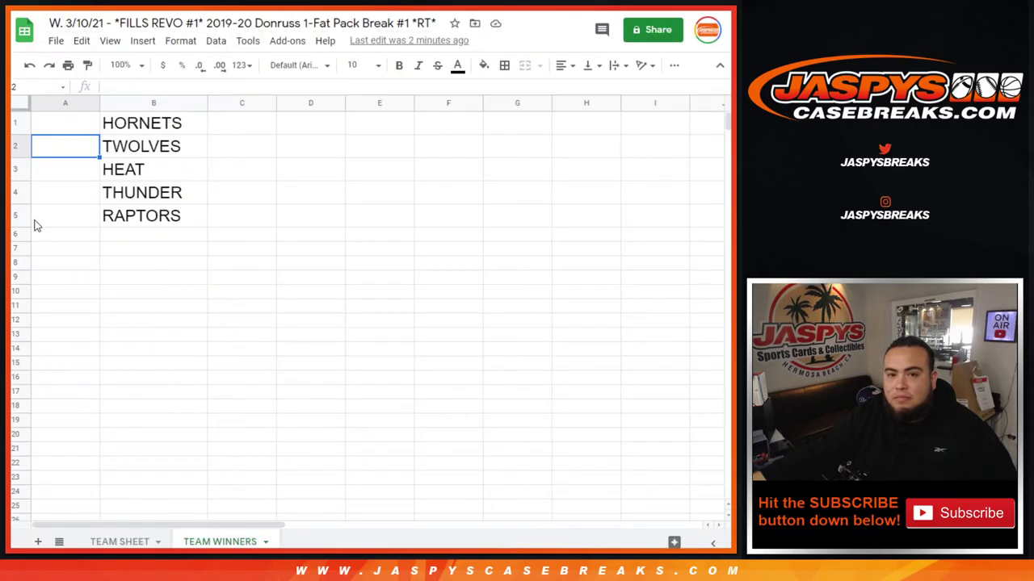
- Paste the 30 shuffled names into column A starting at A1 and autofit the column
{"action": "right_click", "coordinate": [55, 129]}
{"action": "left_click", "coordinate": [93, 108]}
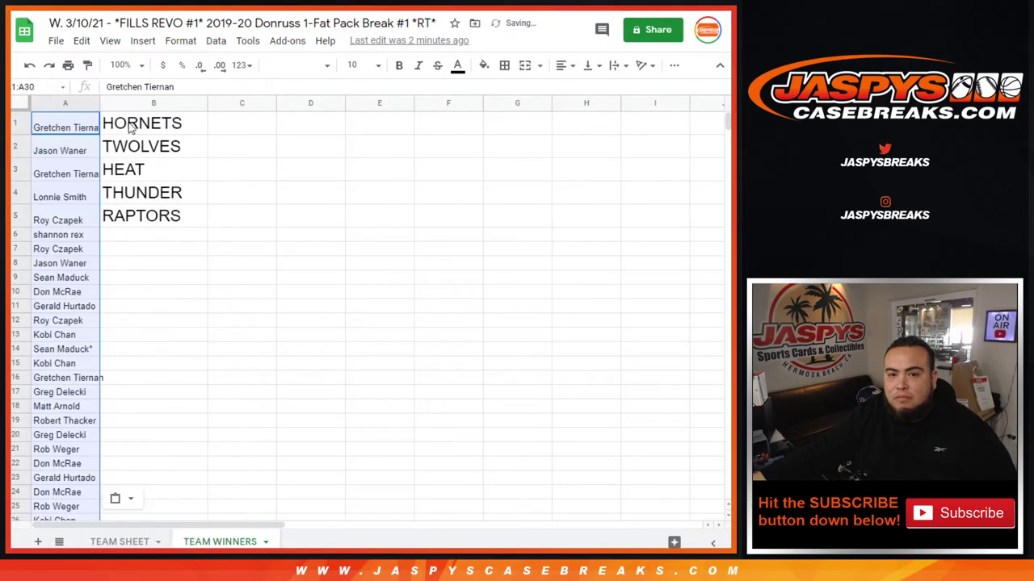
{"action": "double_click", "coordinate": [96, 103]}
- Set the top five names in A1:A5 to font size 18 and refit column A
{"action": "left_click_drag", "start_coordinate": [88, 126], "coordinate": [76, 218]}
{"action": "left_click", "coordinate": [343, 68]}
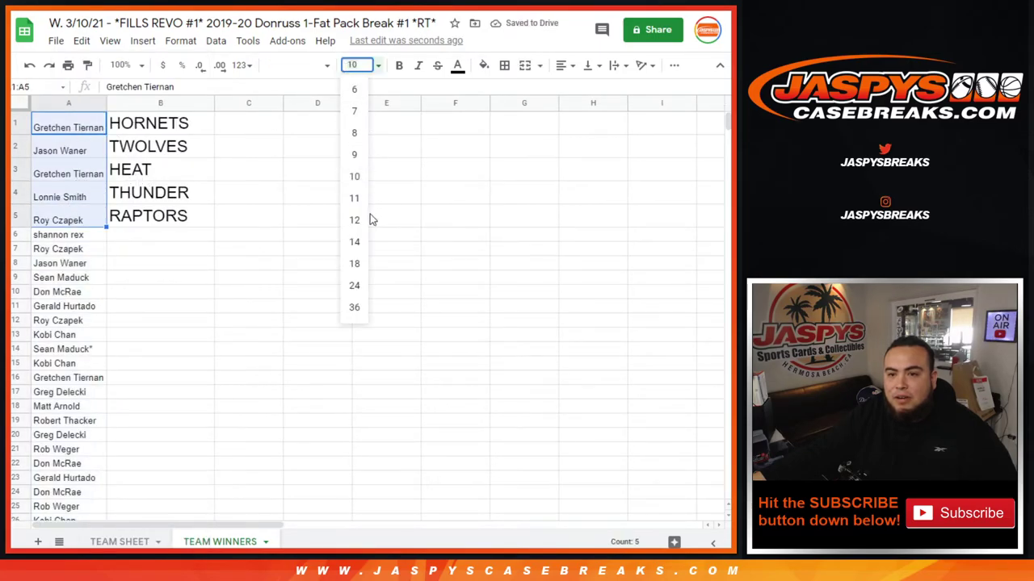
{"action": "left_click", "coordinate": [353, 277]}
{"action": "double_click", "coordinate": [104, 102]}
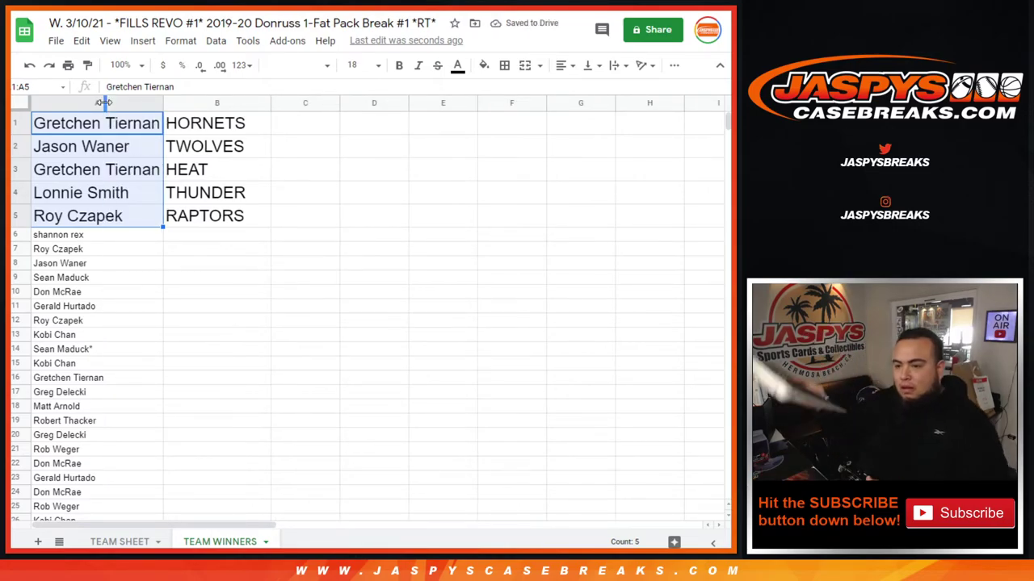
- Append a ^ marker to each winner's name in A1:A5, then autofit column A
{"action": "key", "text": "Down"}
{"action": "key", "text": "Up"}
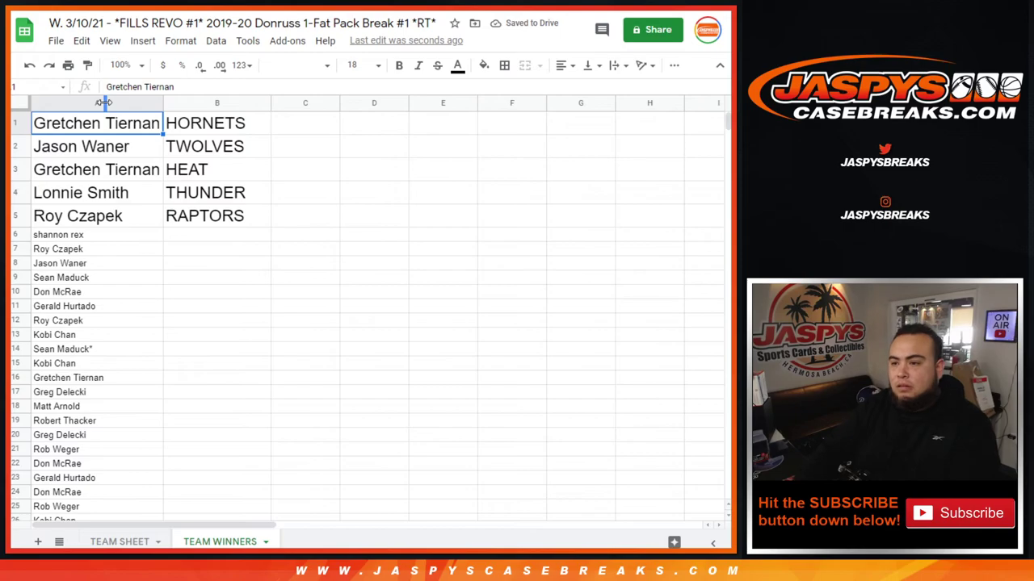
{"action": "key", "text": "Return"}
{"action": "type", "text": "*"}
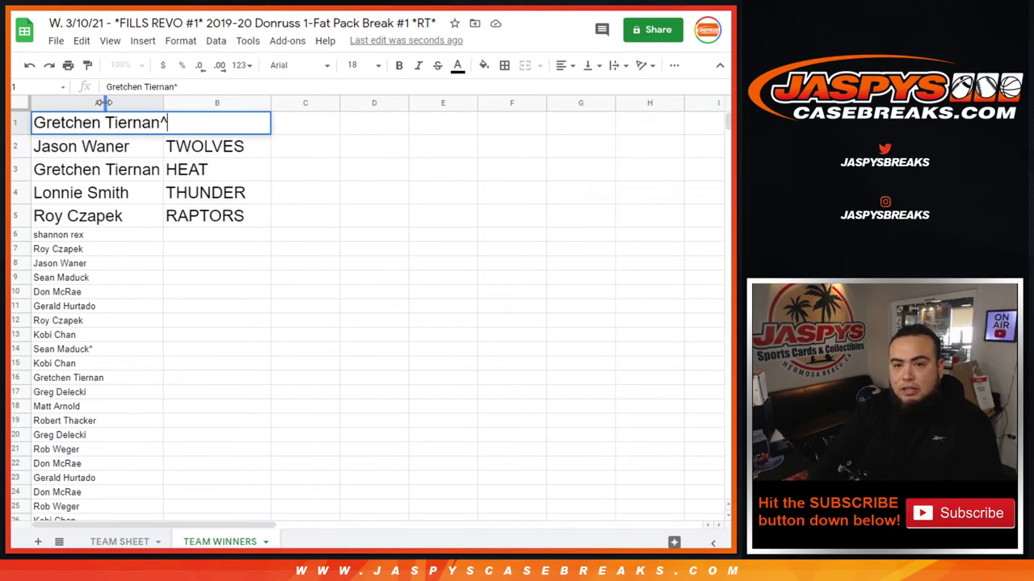
{"action": "key", "text": "Return"}
{"action": "key", "text": "Return"}
{"action": "key", "text": "Return"}
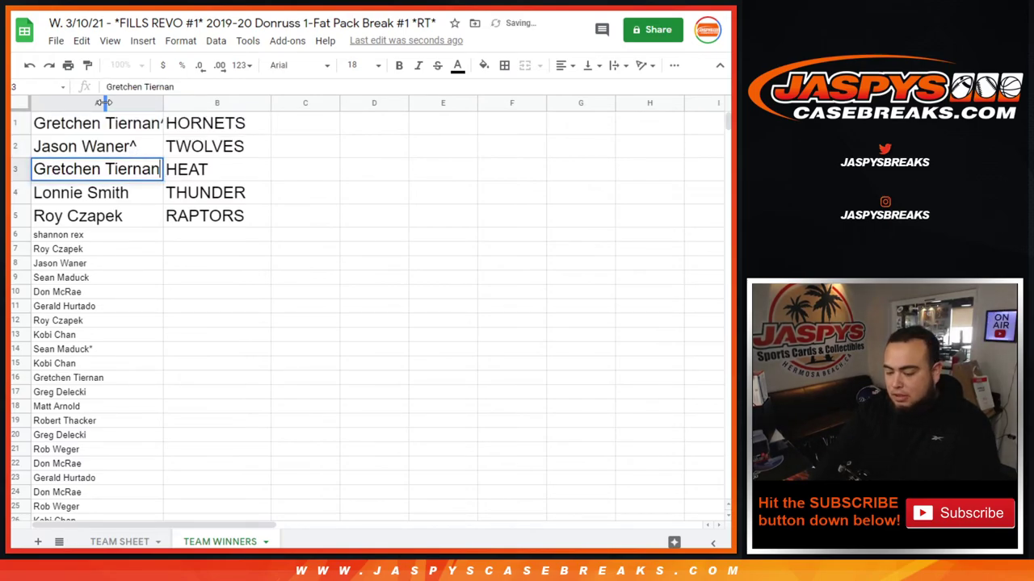
{"action": "key", "text": "Return"}
{"action": "type", "text": "*"}
{"action": "key", "text": "Return"}
{"action": "key", "text": "Return"}
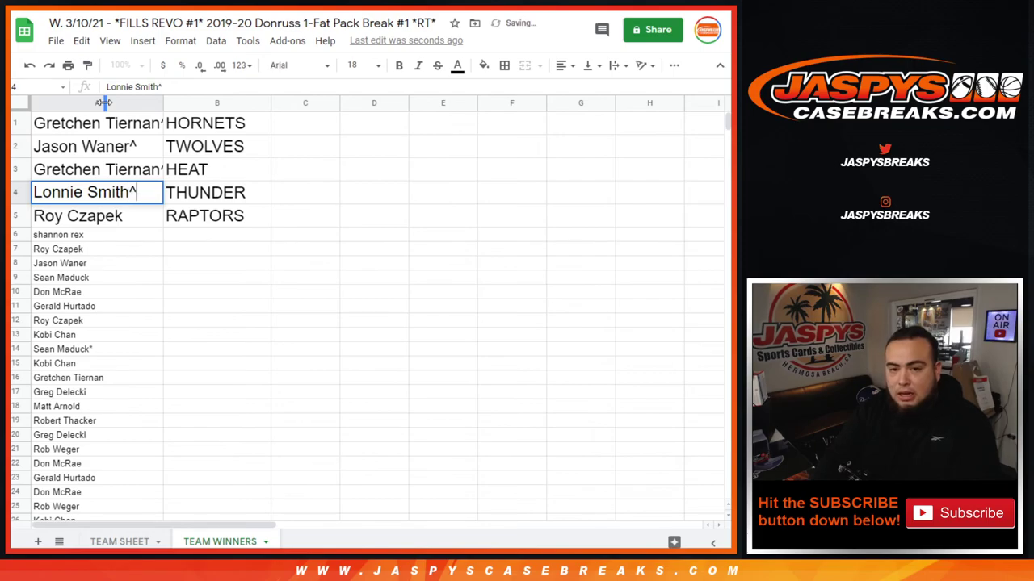
{"action": "key", "text": "Return"}
{"action": "key", "text": "Return"}
{"action": "type", "text": "^"}
{"action": "key", "text": "Return"}
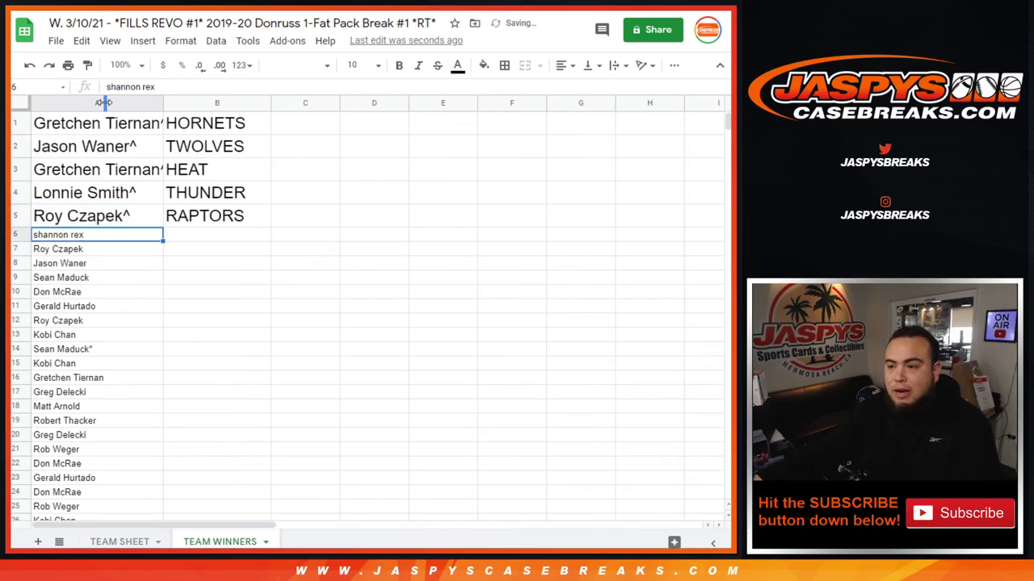
{"action": "double_click", "coordinate": [162, 103]}
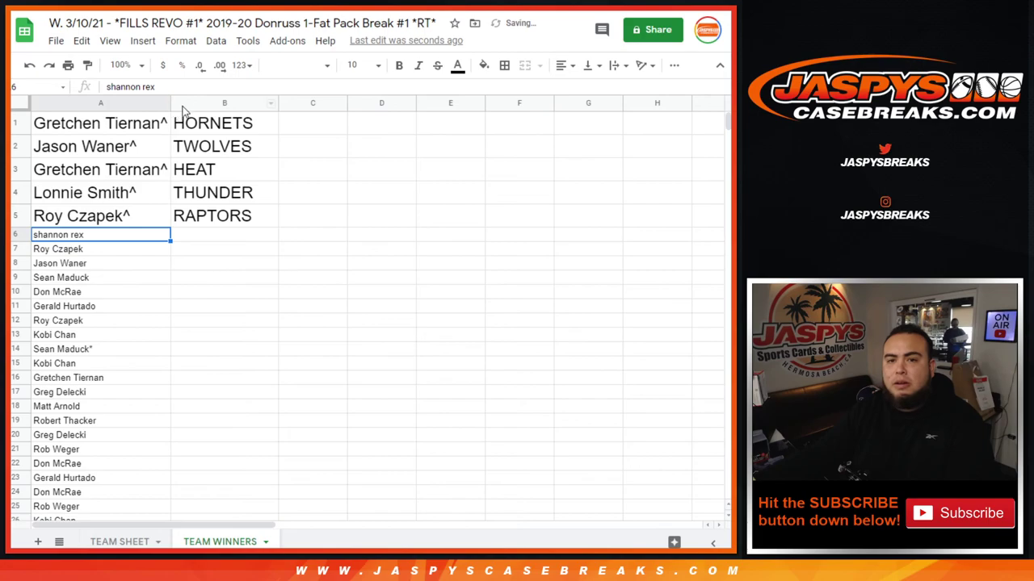